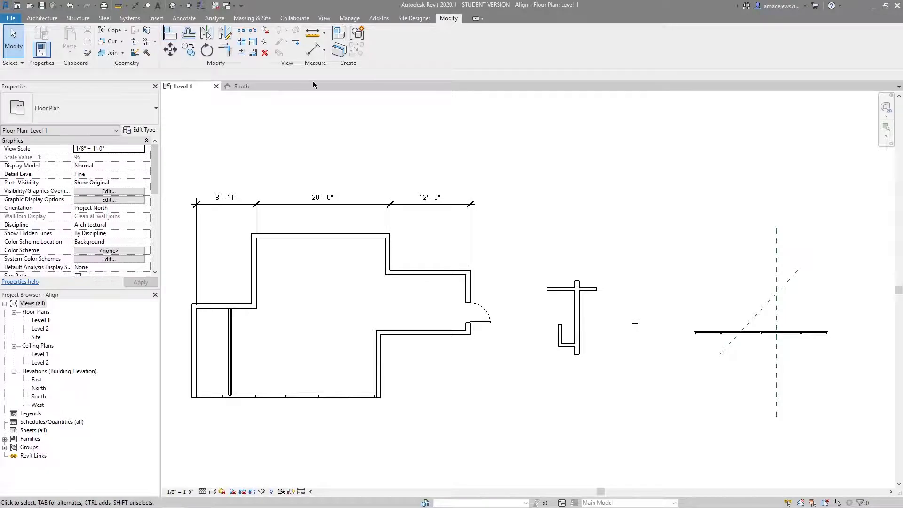
# Step: Frame the Level 1 plan showing the 8' - 11", 20' - 0" and 12' - 0" dimensions
pyautogui.scroll(-1, 413, 275)
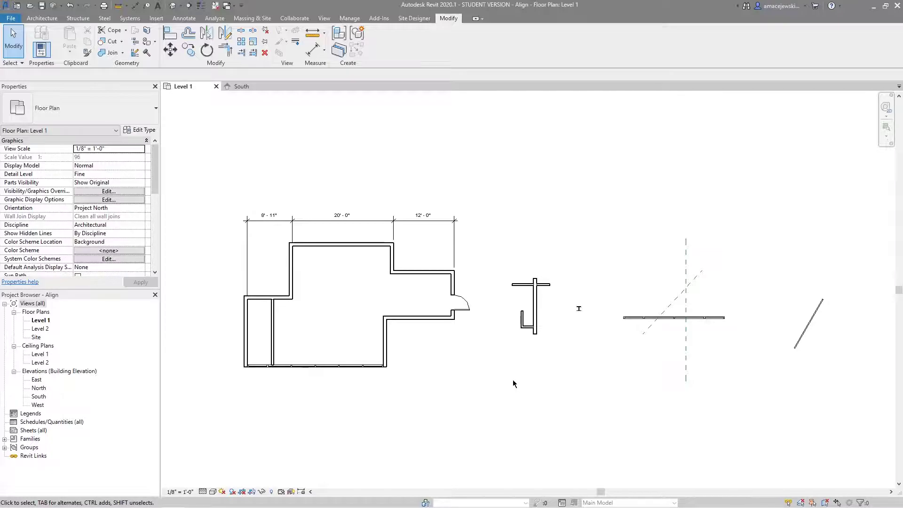
pyautogui.scroll(3, 348, 315)
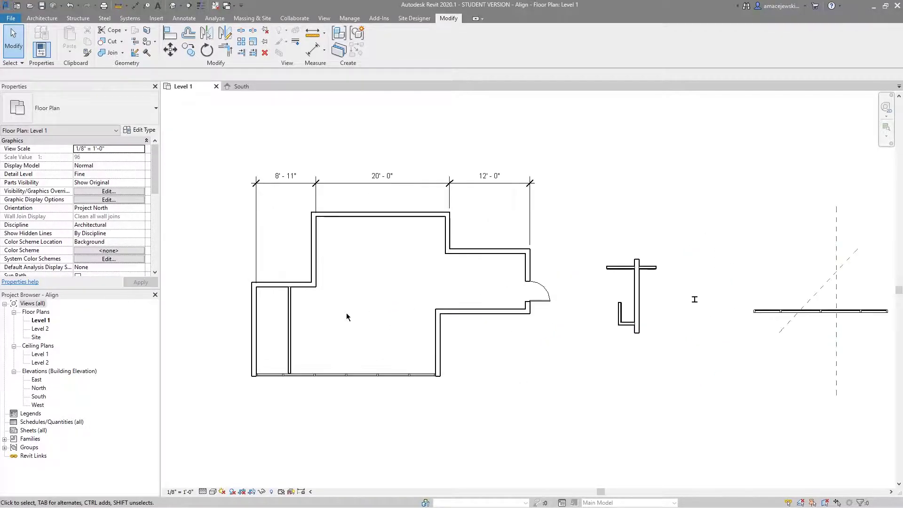
pyautogui.moveTo(348, 312); pyautogui.dragTo(404, 357, button='middle')
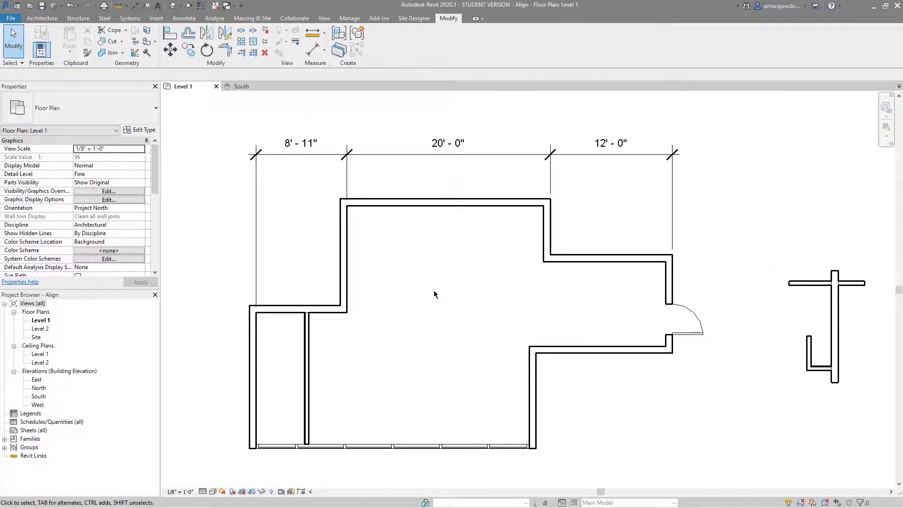
# Step: Start the Align tool with Wall centerline kept as the preferred reference
pyautogui.click(188, 33)
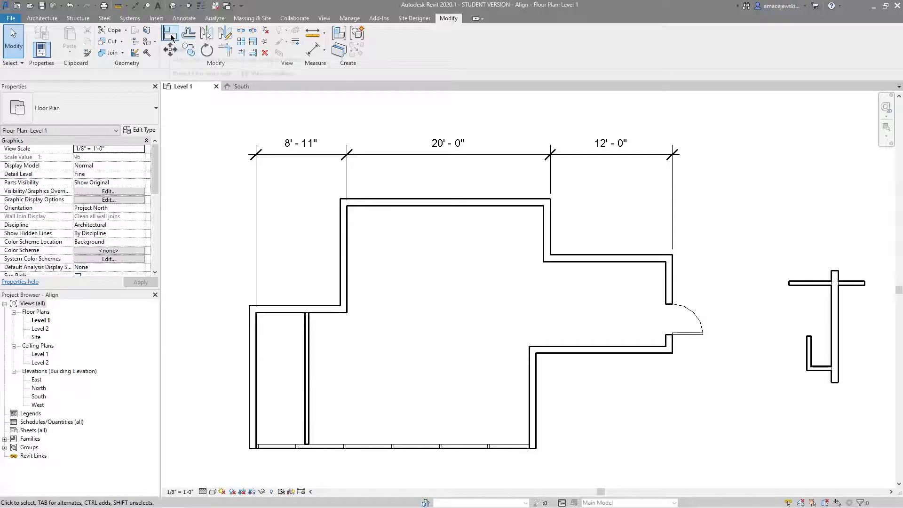
pyautogui.click(172, 34)
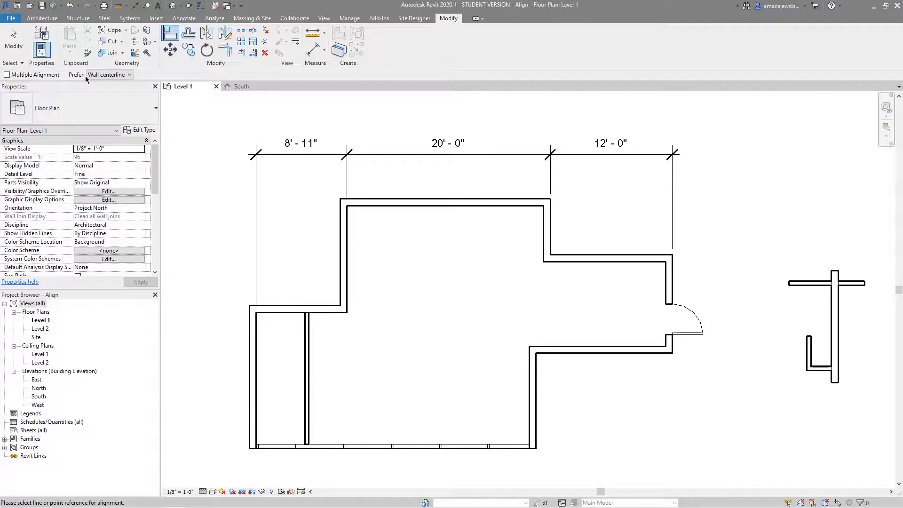
pyautogui.click(112, 77)
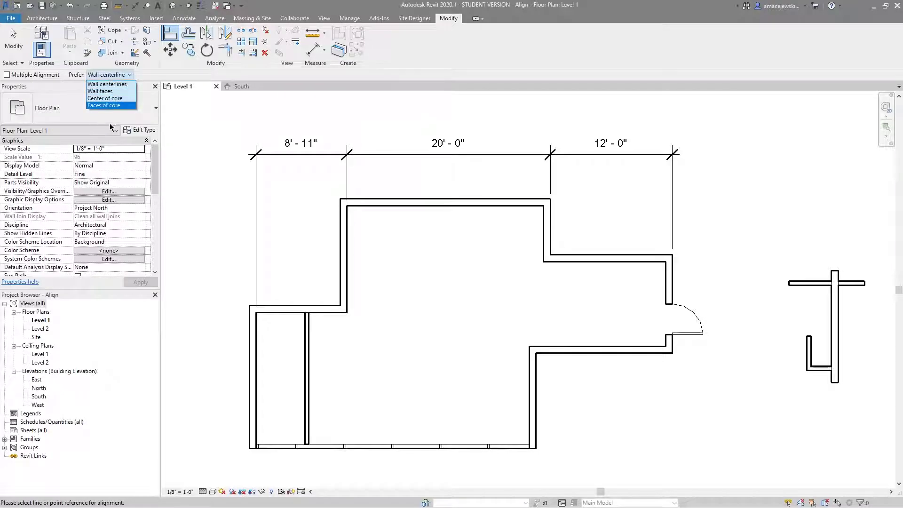
pyautogui.click(100, 86)
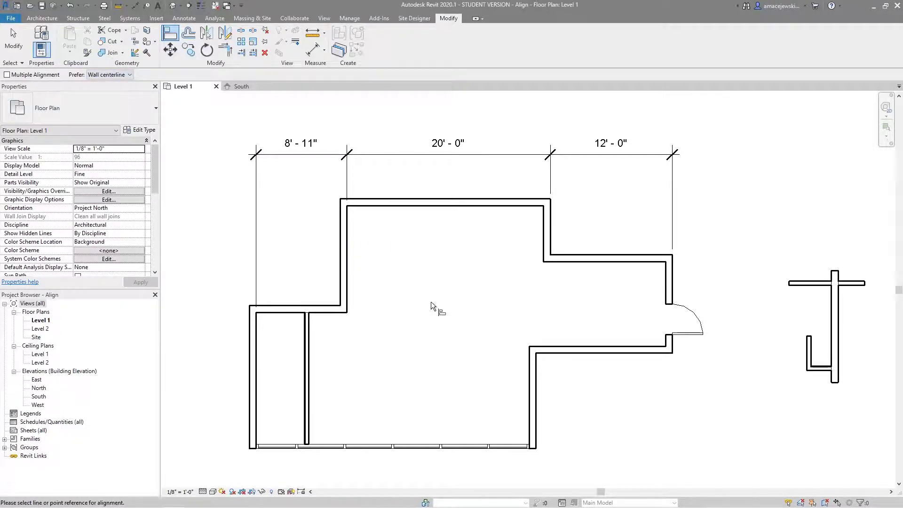
pyautogui.scroll(-1, 325, 263)
pyautogui.moveTo(477, 274); pyautogui.dragTo(456, 271, button='middle')
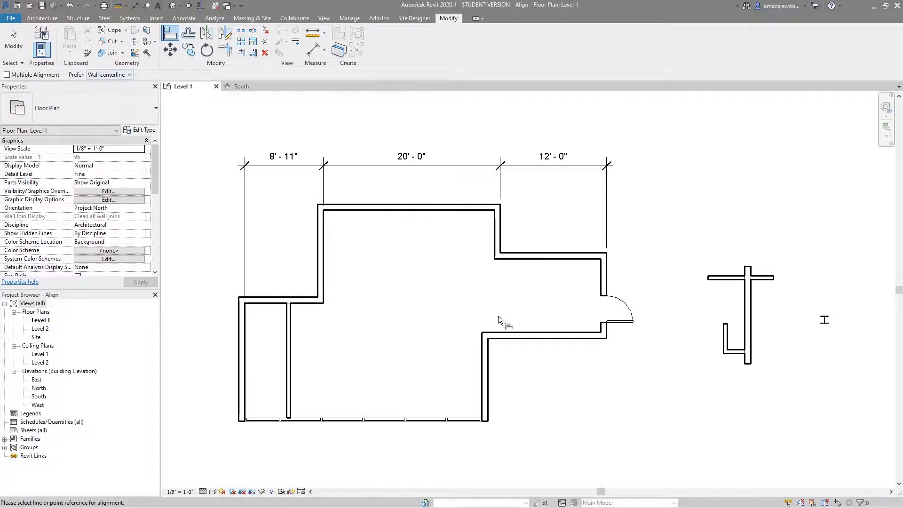
pyautogui.scroll(1, 541, 305)
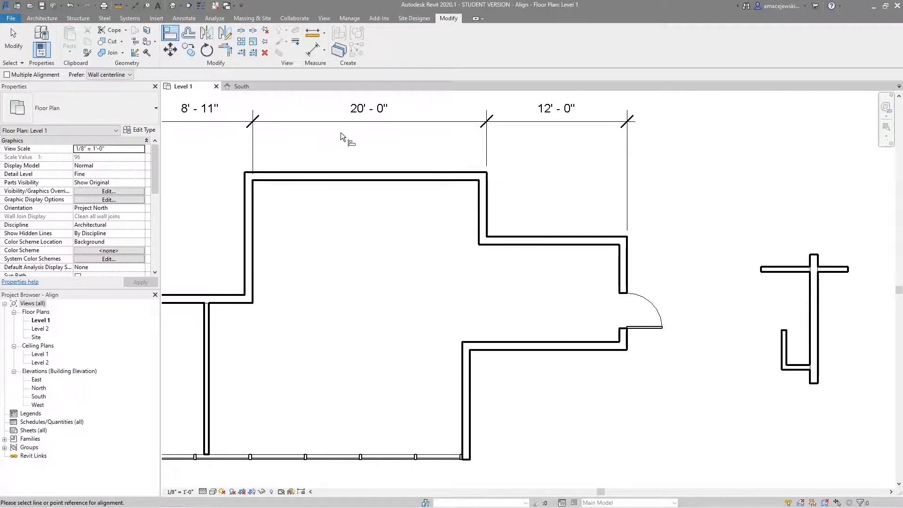
pyautogui.scroll(-1, 490, 148)
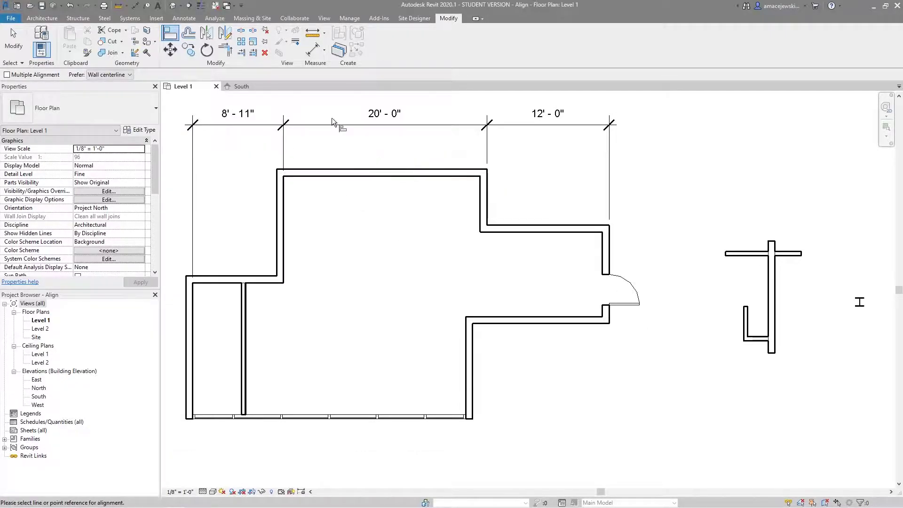
# Step: Switch the plan to thin line display with the TL shortcut
pyautogui.press('t')
pyautogui.press('l')
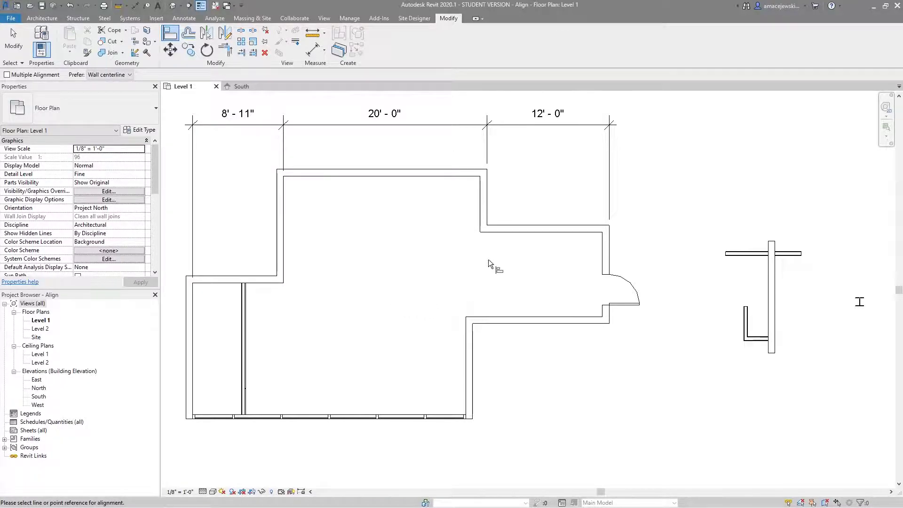
pyautogui.scroll(1, 527, 256)
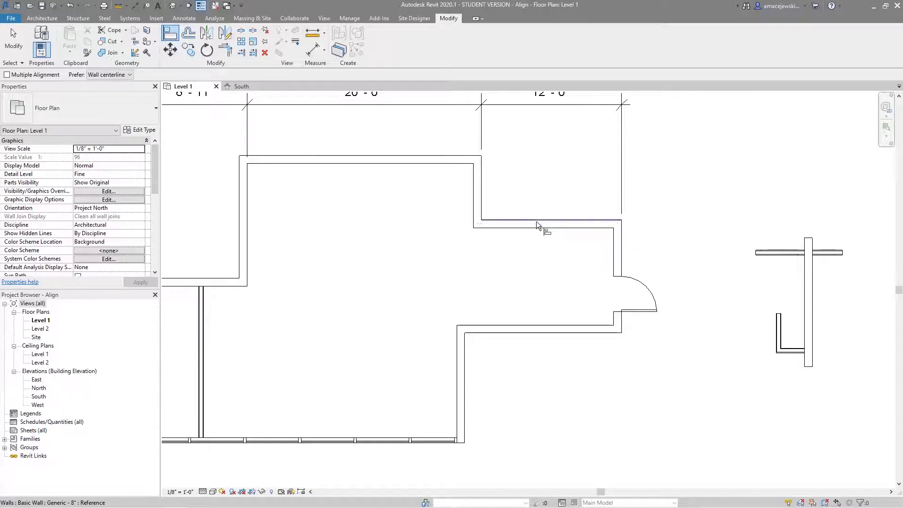
pyautogui.moveTo(500, 231); pyautogui.dragTo(510, 221, button='middle')
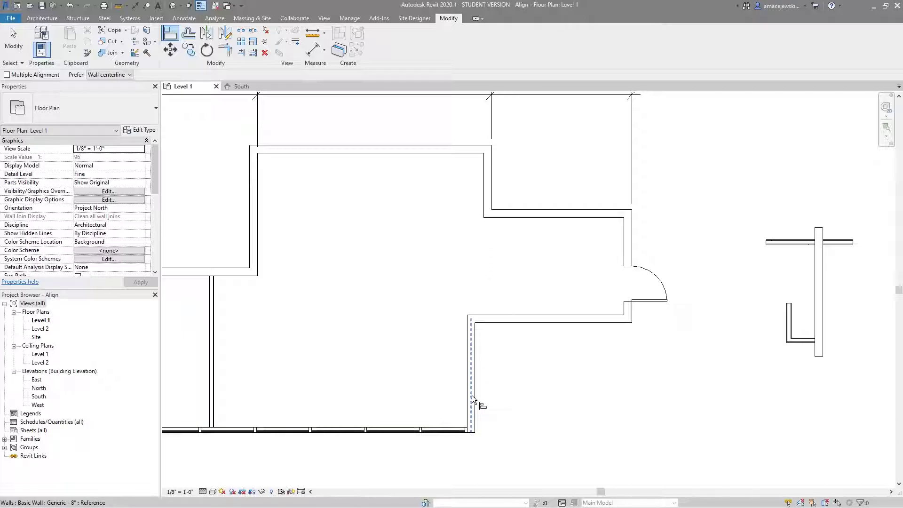
# Step: Align the upper right wall to the lower wall face, giving 18' - 7 1/8" and 13' - 5"
pyautogui.click(468, 363)
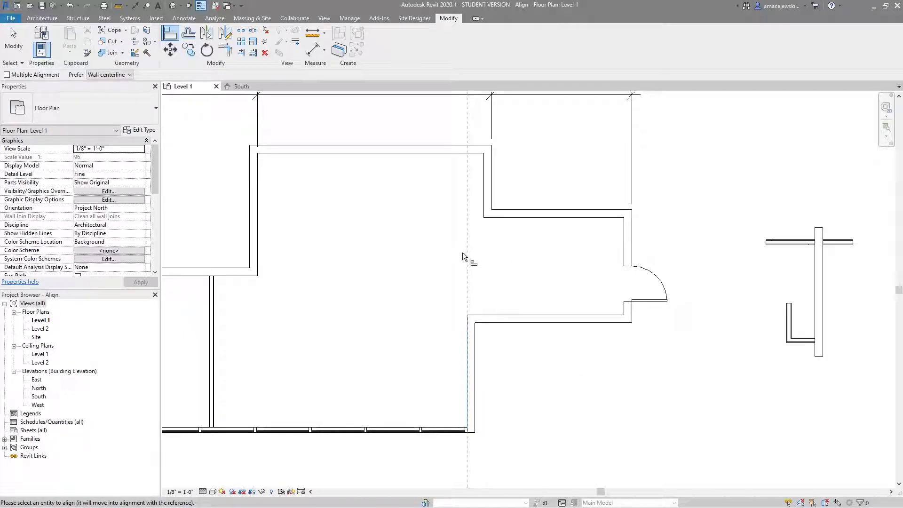
pyautogui.moveTo(462, 254); pyautogui.dragTo(494, 275, button='middle')
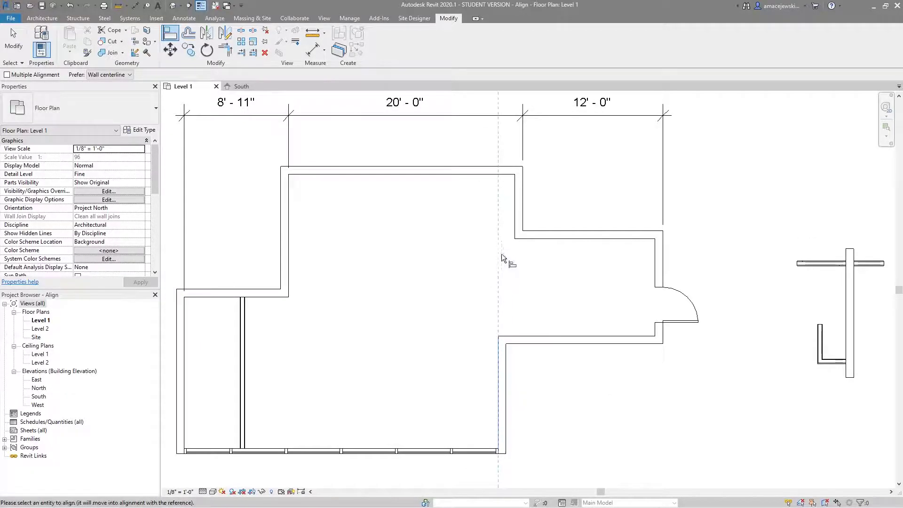
pyautogui.click(516, 198)
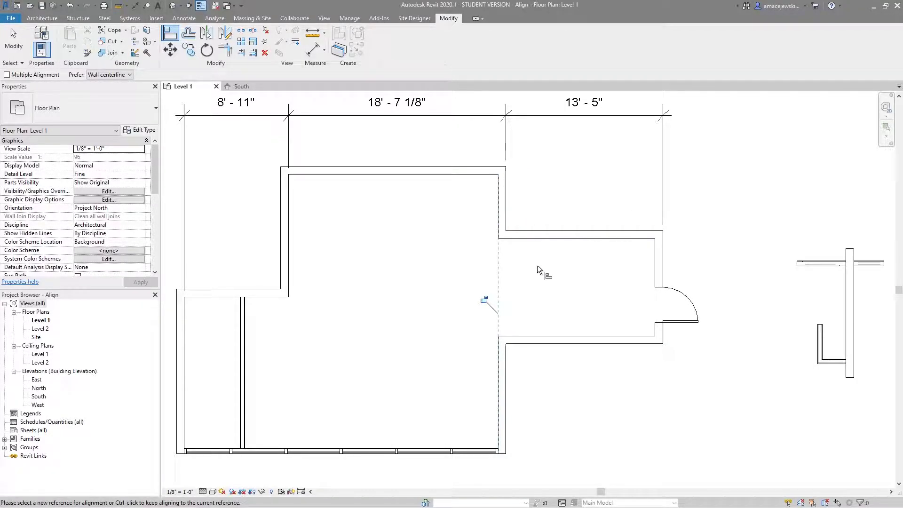
pyautogui.scroll(-1, 525, 316)
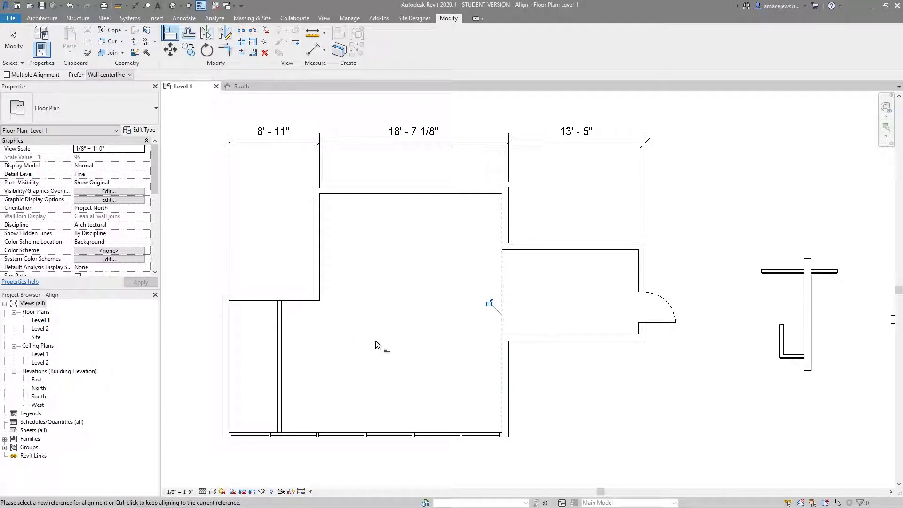
pyautogui.moveTo(374, 340); pyautogui.dragTo(391, 336, button='middle')
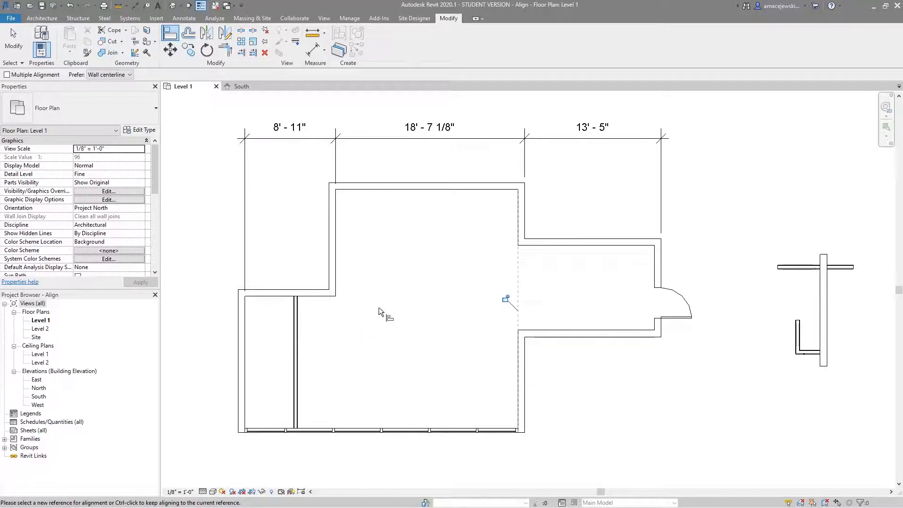
pyautogui.scroll(2, 330, 326)
pyautogui.moveTo(353, 364); pyautogui.dragTo(402, 371, button='middle')
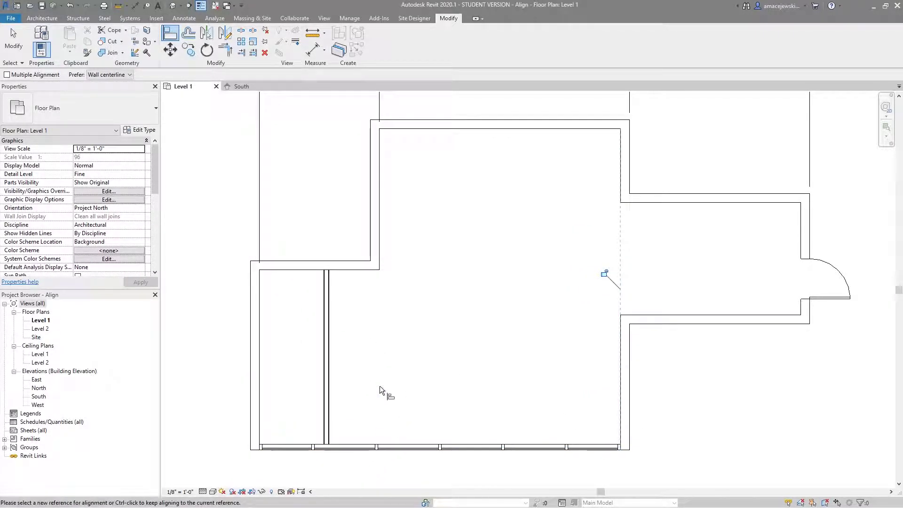
# Step: Clear the reference and set a bottom curtain grid line as the Align reference
pyautogui.click(376, 451)
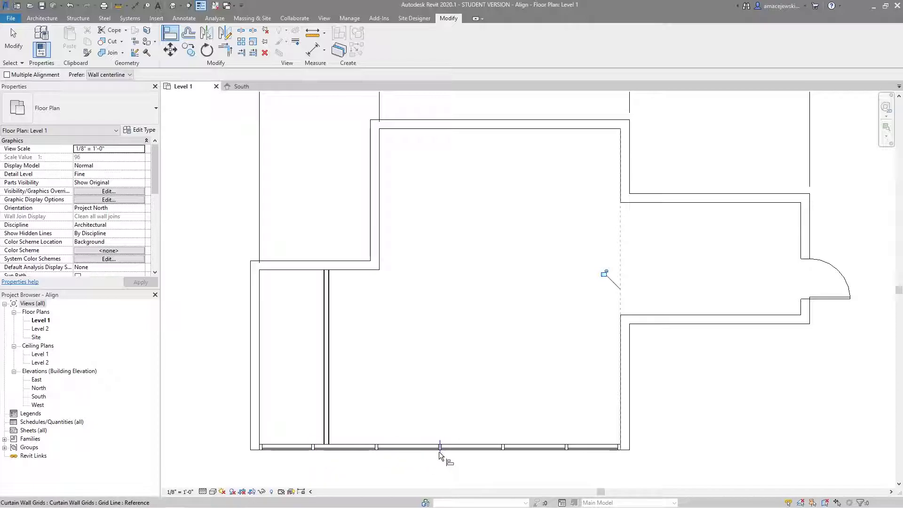
pyautogui.click(503, 449)
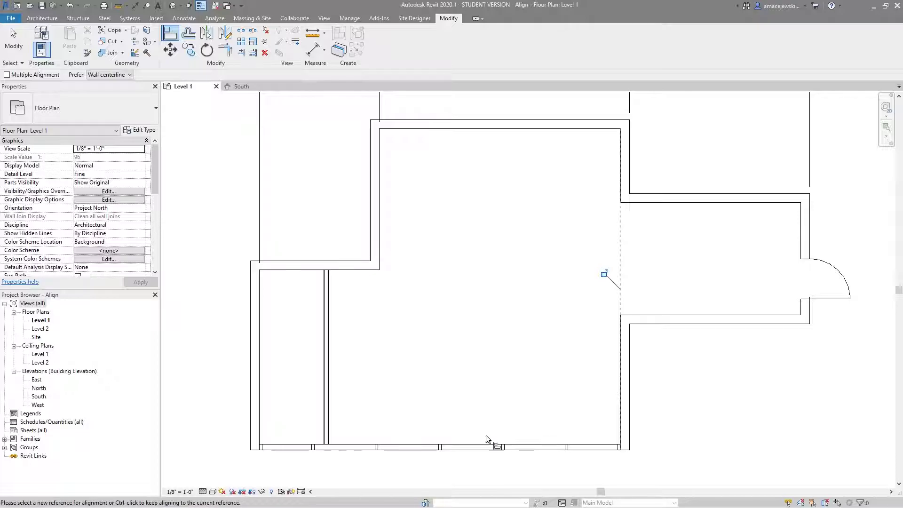
pyautogui.click(440, 449)
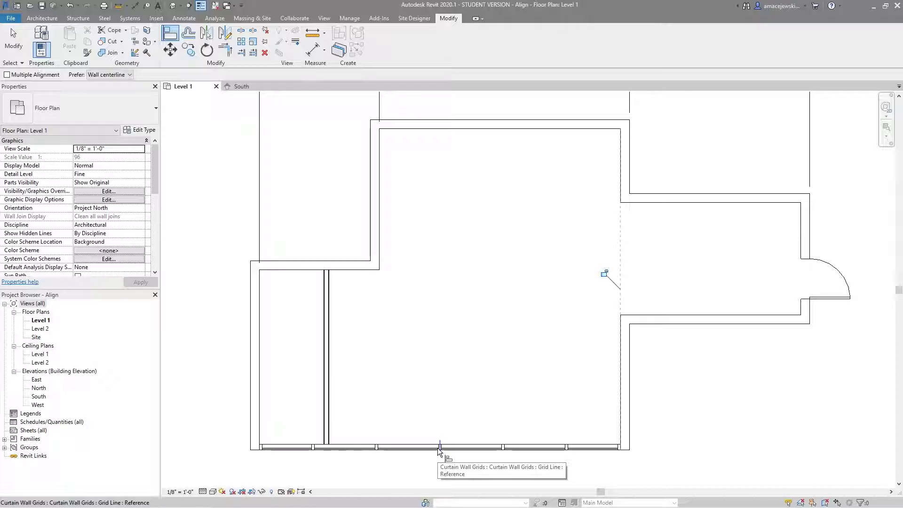
pyautogui.click(439, 447)
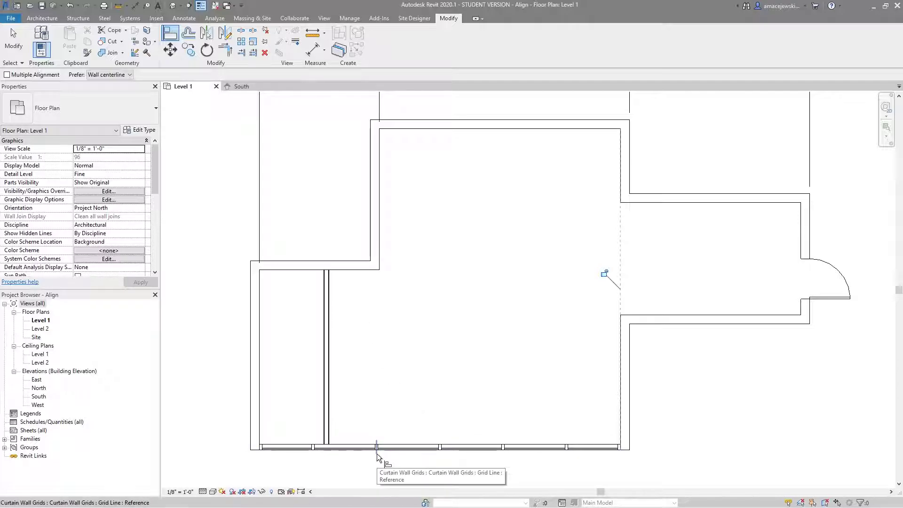
pyautogui.press('Escape')
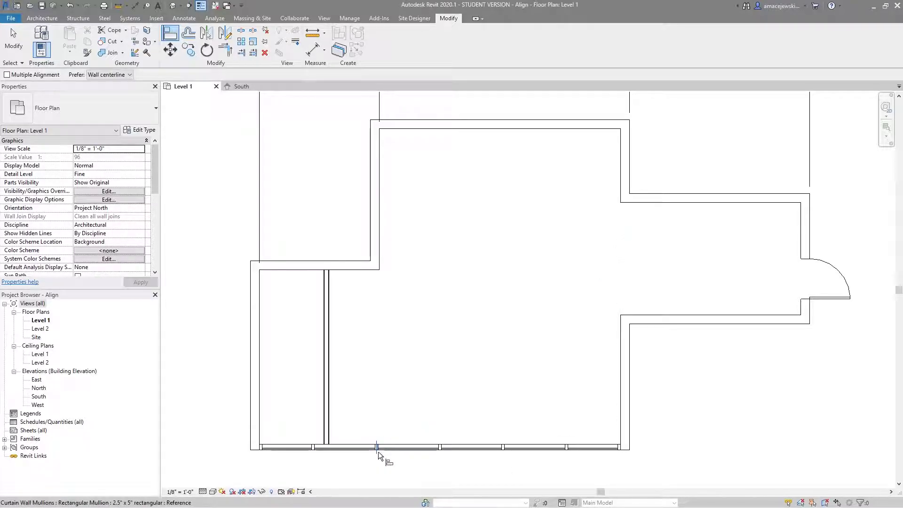
pyautogui.click(376, 445)
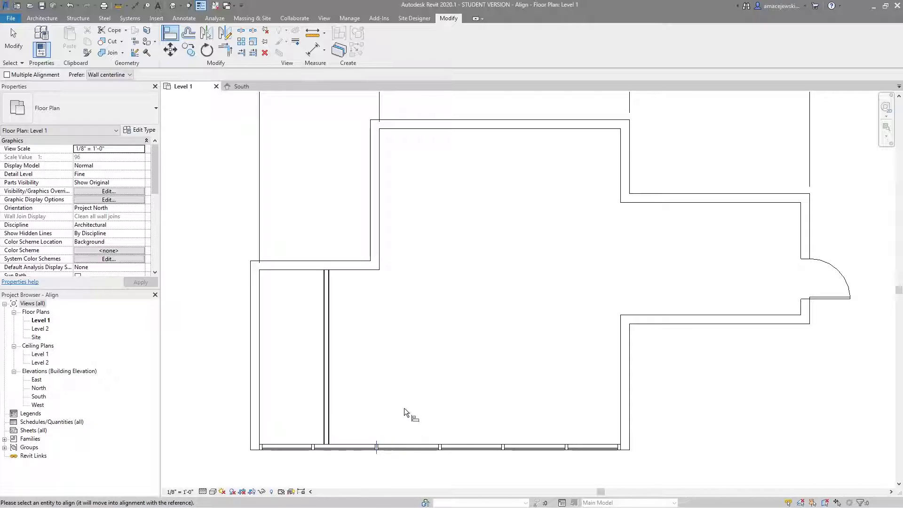
# Step: Align the interior partition wall to the curtain mullion, then centre the T-shaped walls
pyautogui.click(326, 367)
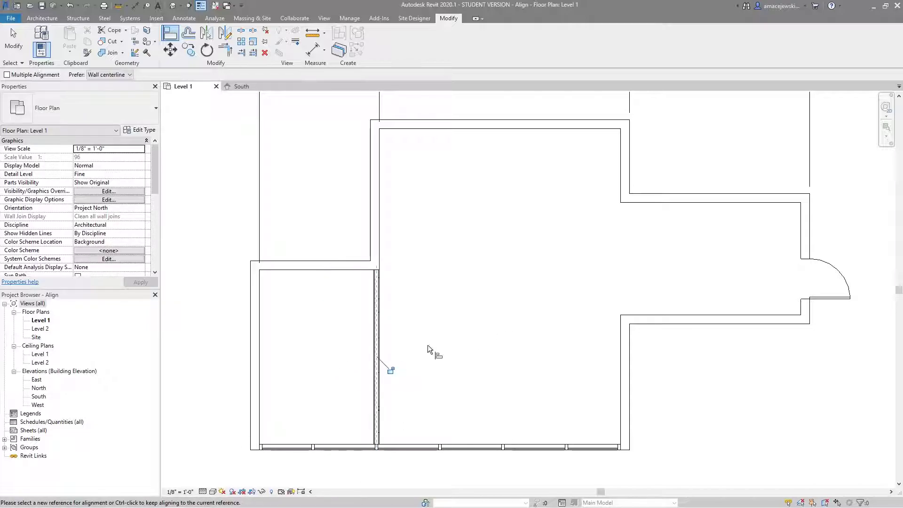
pyautogui.scroll(2, 379, 423)
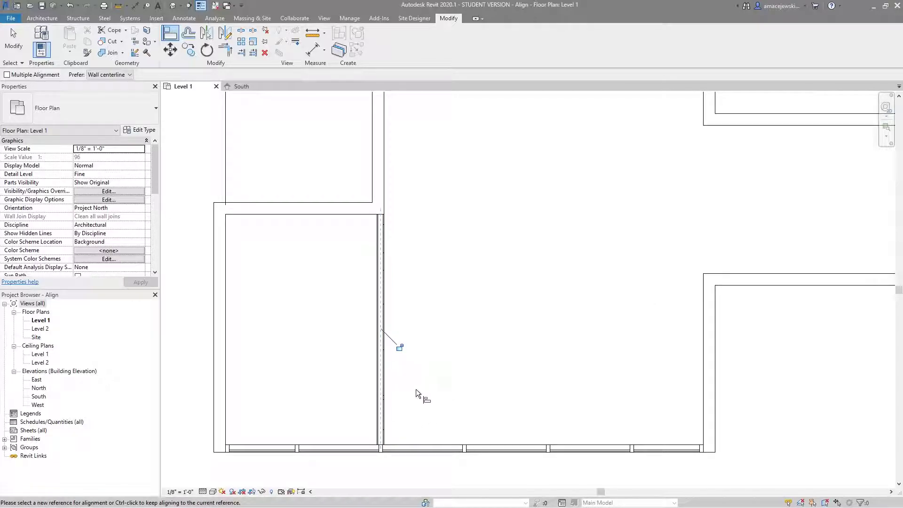
pyautogui.scroll(-1, 388, 424)
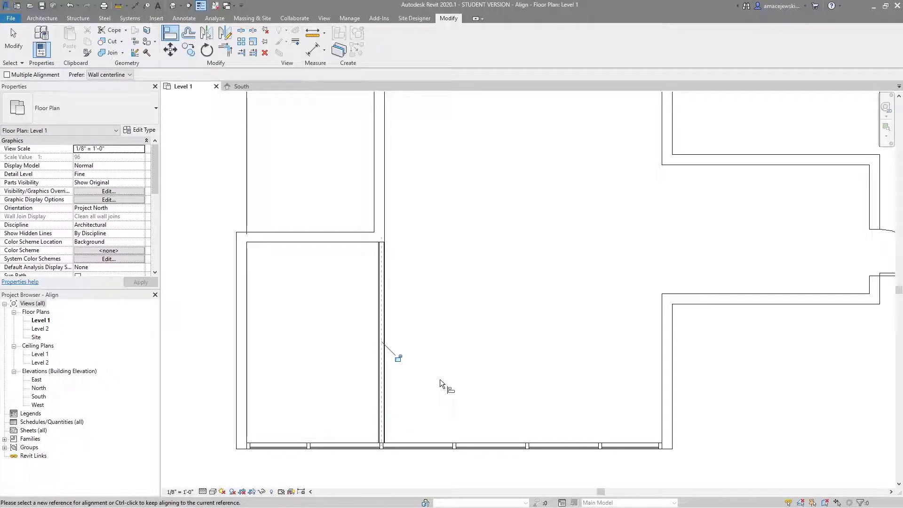
pyautogui.scroll(-2, 334, 400)
pyautogui.scroll(-2, 501, 399)
pyautogui.moveTo(591, 369); pyautogui.dragTo(549, 383, button='middle')
pyautogui.scroll(2, 575, 315)
pyautogui.scroll(1, 574, 315)
pyautogui.moveTo(590, 286); pyautogui.dragTo(563, 316, button='middle')
pyautogui.scroll(3, 563, 316)
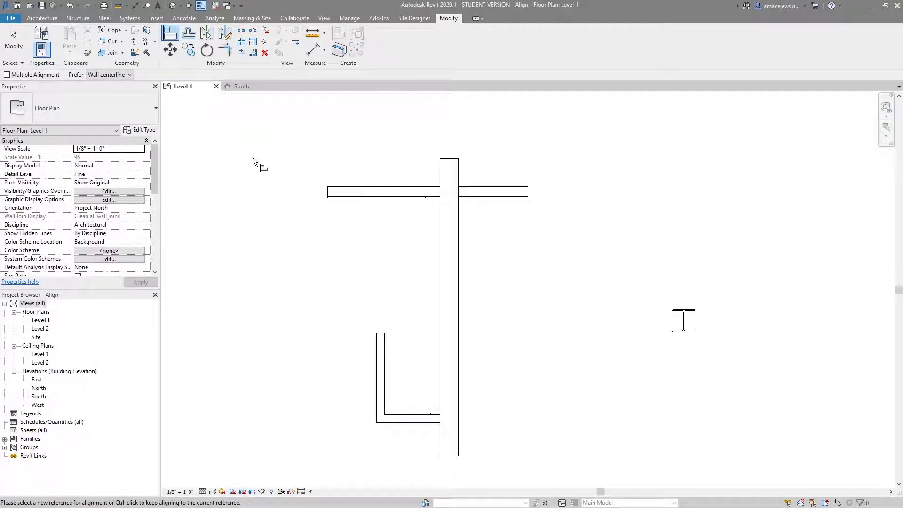
# Step: Set Align's Prefer option to Faces of core and centre the wall junction
pyautogui.click(123, 75)
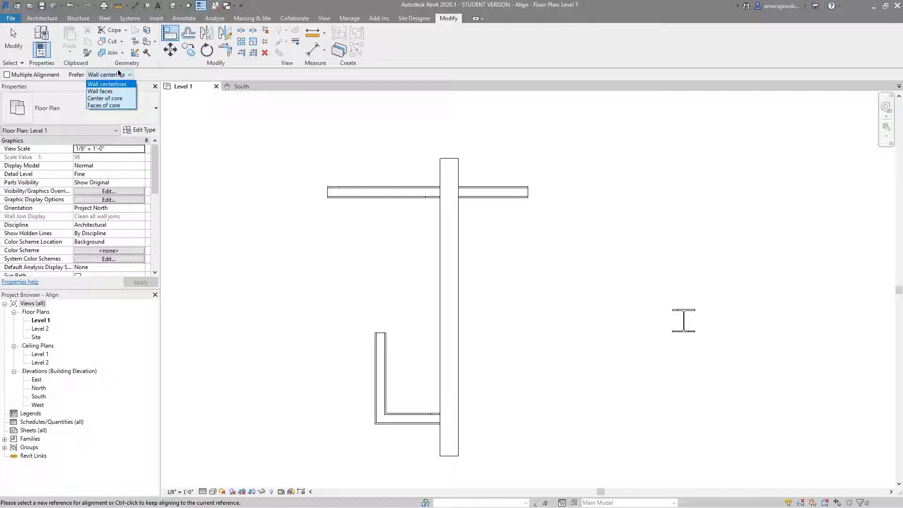
pyautogui.click(117, 106)
pyautogui.scroll(3, 231, 138)
pyautogui.moveTo(470, 262); pyautogui.dragTo(426, 253, button='middle')
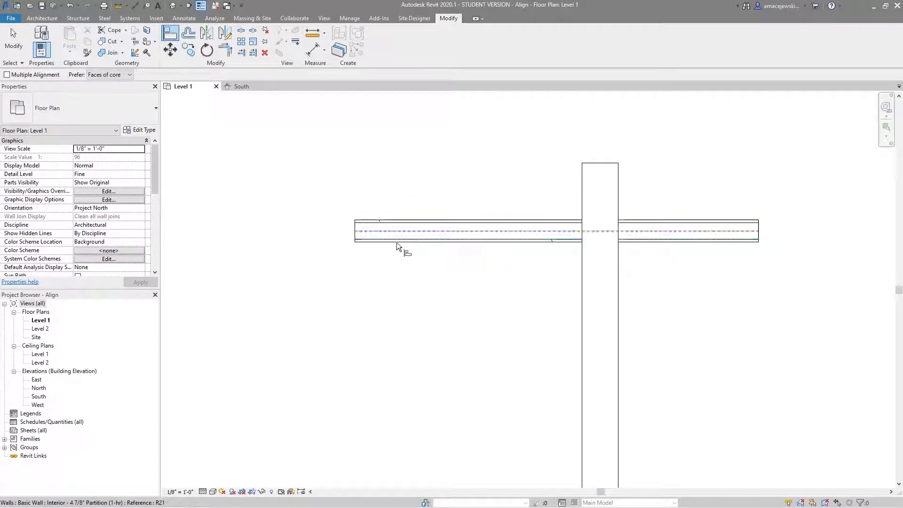
pyautogui.moveTo(393, 258); pyautogui.dragTo(390, 270, button='middle')
pyautogui.scroll(-2, 391, 271)
pyautogui.click(113, 74)
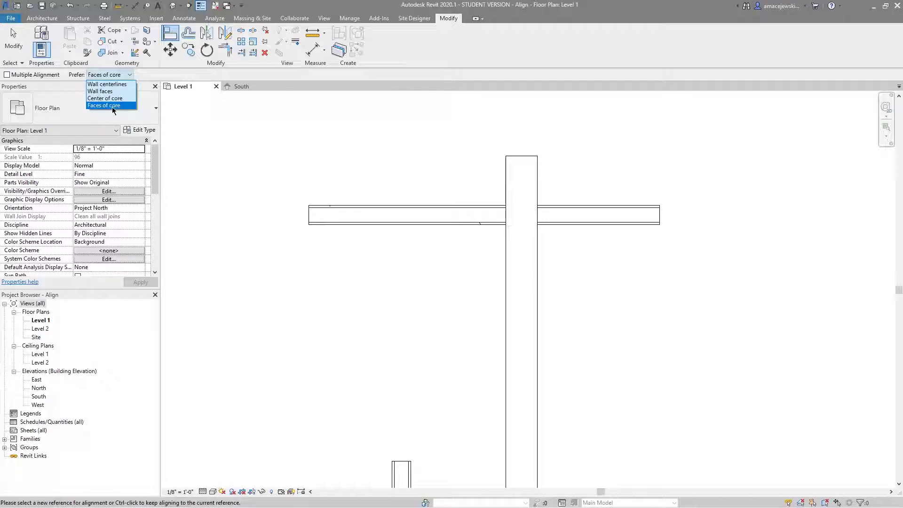
# Step: Try a horizontal wall reference with Faces of core, then switch Prefer to Wall centerlines
pyautogui.click(116, 105)
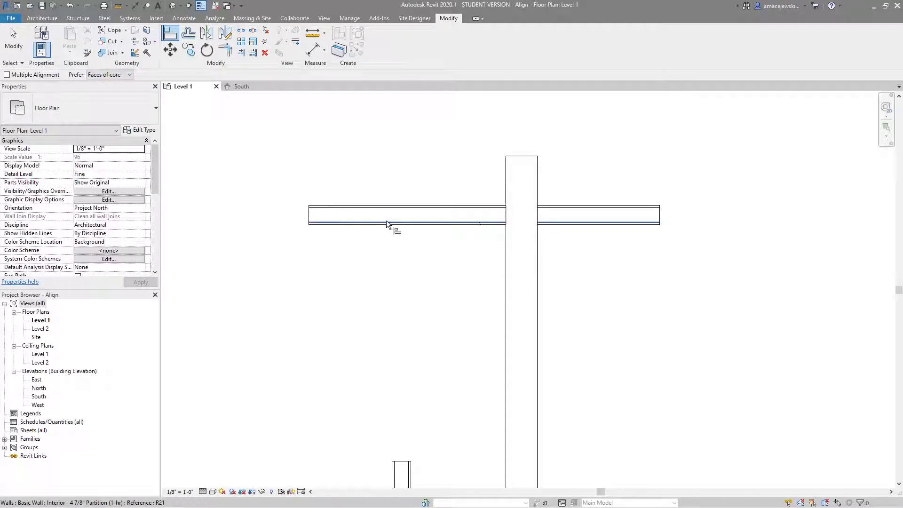
pyautogui.click(476, 222)
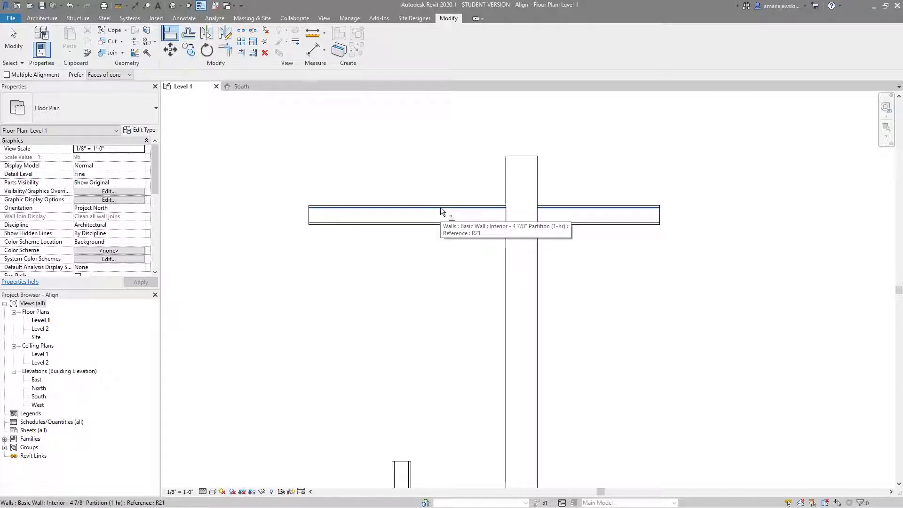
pyautogui.click(397, 212)
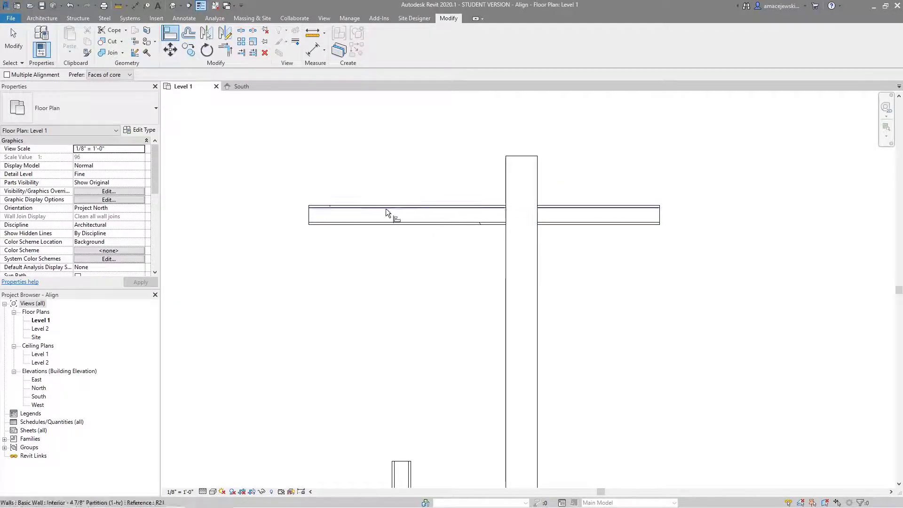
pyautogui.click(125, 75)
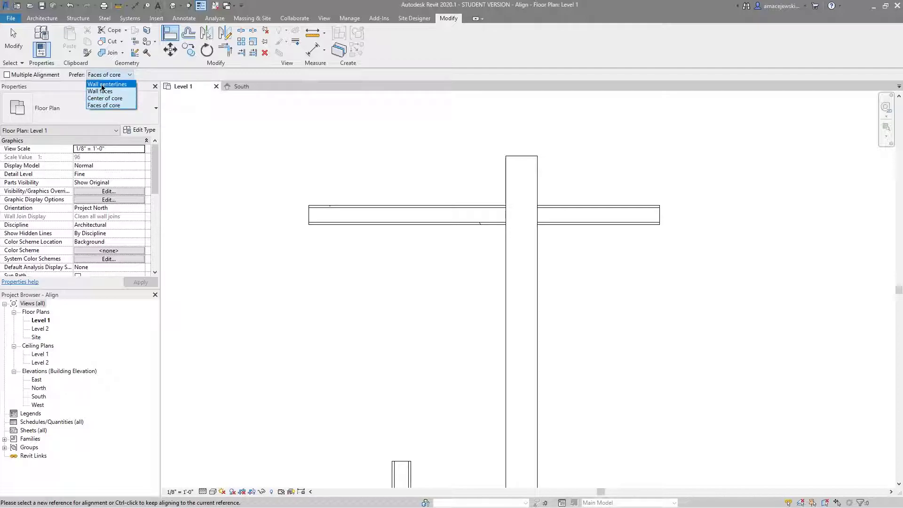
pyautogui.click(107, 84)
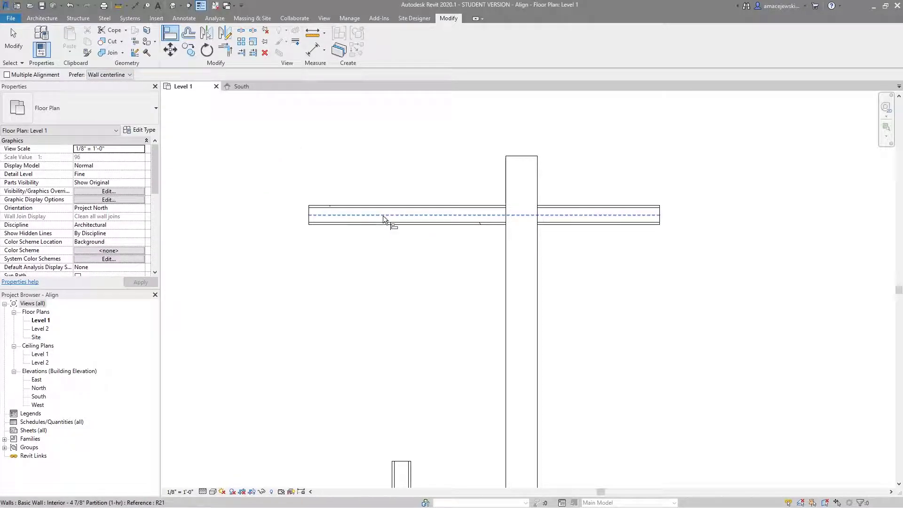
# Step: Align the L-shaped wall's left side to the top wall's left end and lock it
pyautogui.click(125, 75)
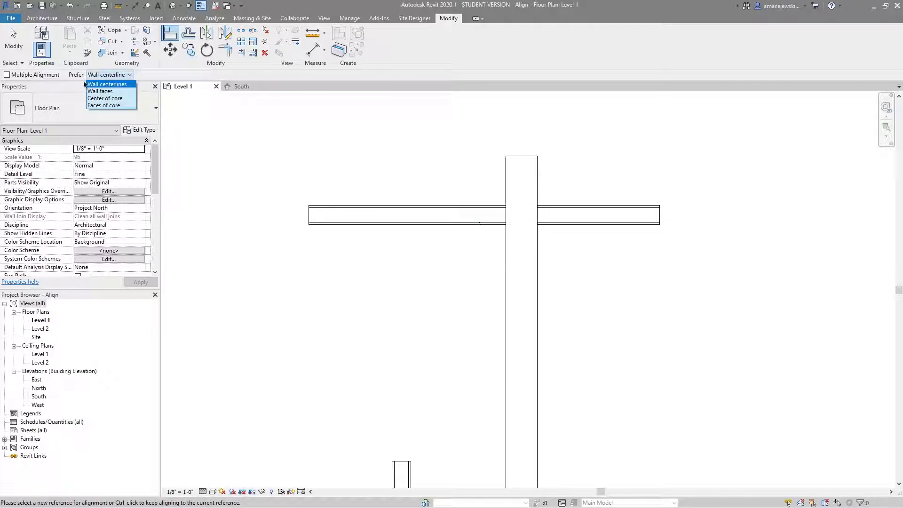
pyautogui.press('Escape')
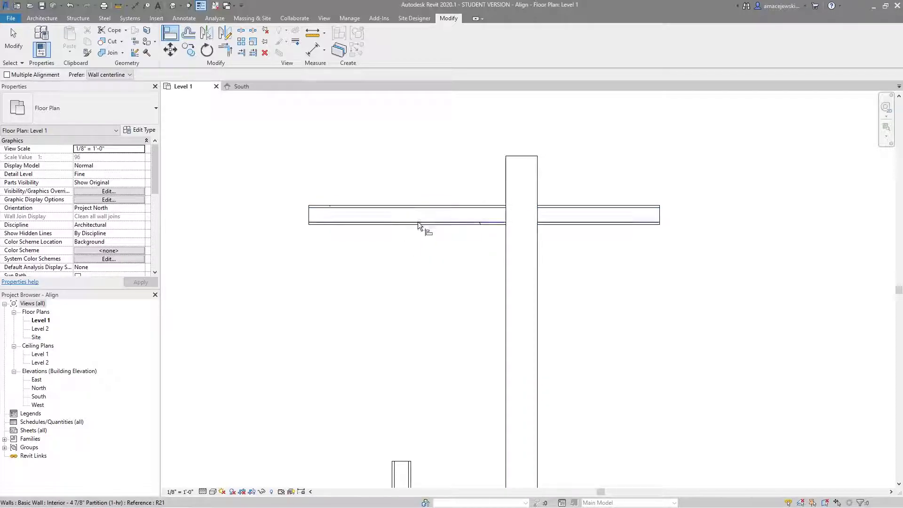
pyautogui.click(109, 74)
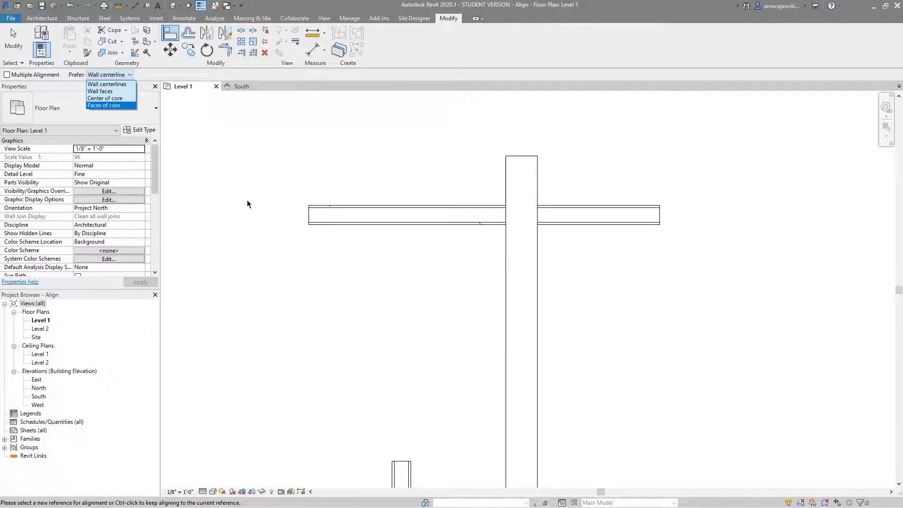
pyautogui.click(266, 204)
pyautogui.scroll(-3, 349, 208)
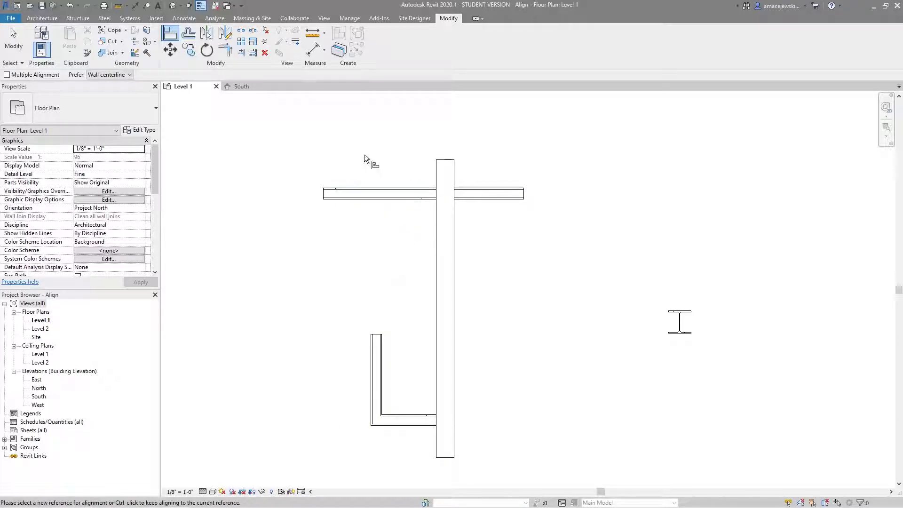
pyautogui.click(325, 196)
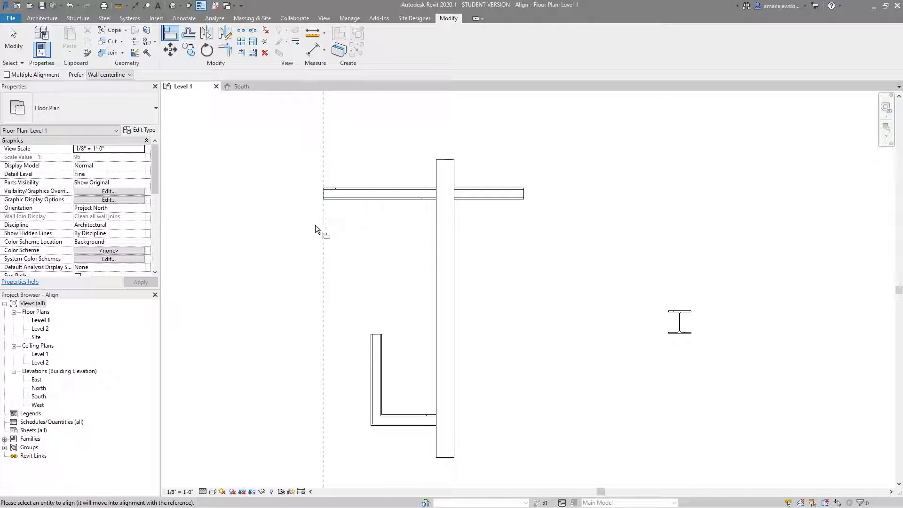
pyautogui.click(370, 365)
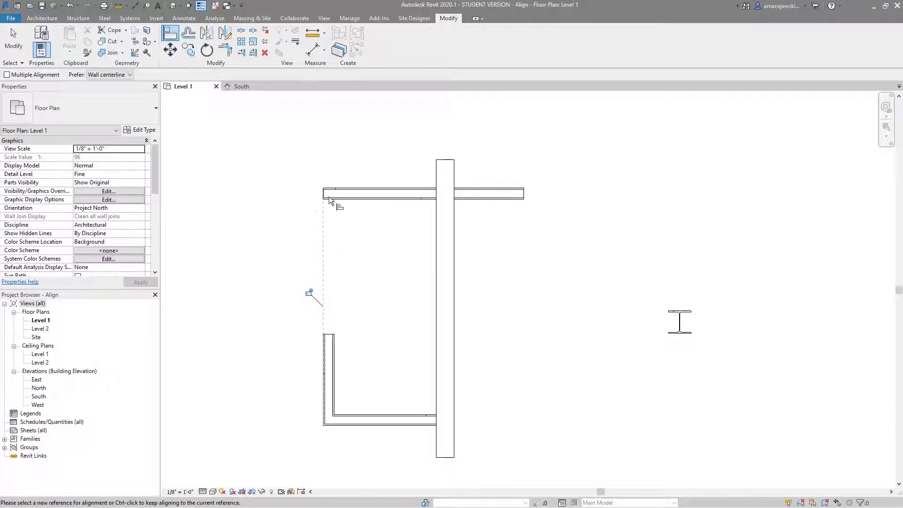
pyautogui.click(309, 292)
# Step: Exit Align and move the left vertical wall right, then back to 4'-7"
pyautogui.press('Escape')
pyautogui.press('Escape')
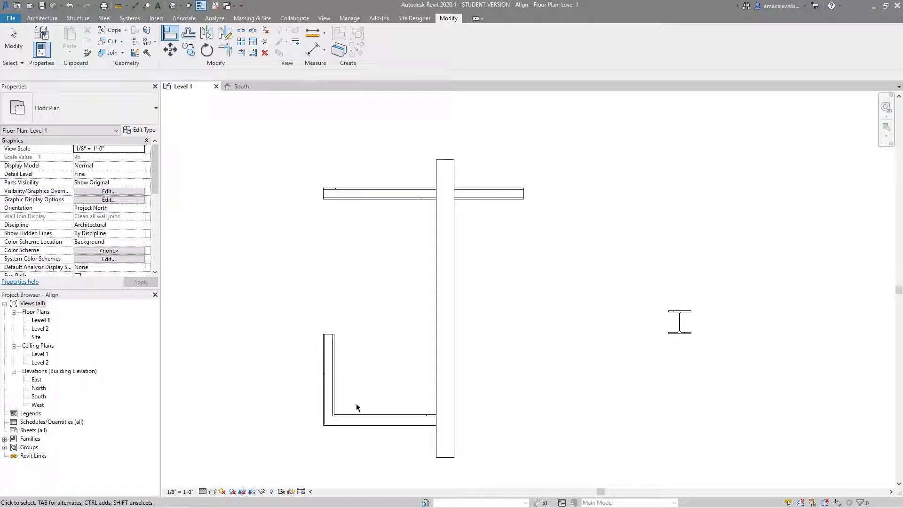
pyautogui.click(333, 396)
pyautogui.moveTo(335, 400); pyautogui.dragTo(349, 397)
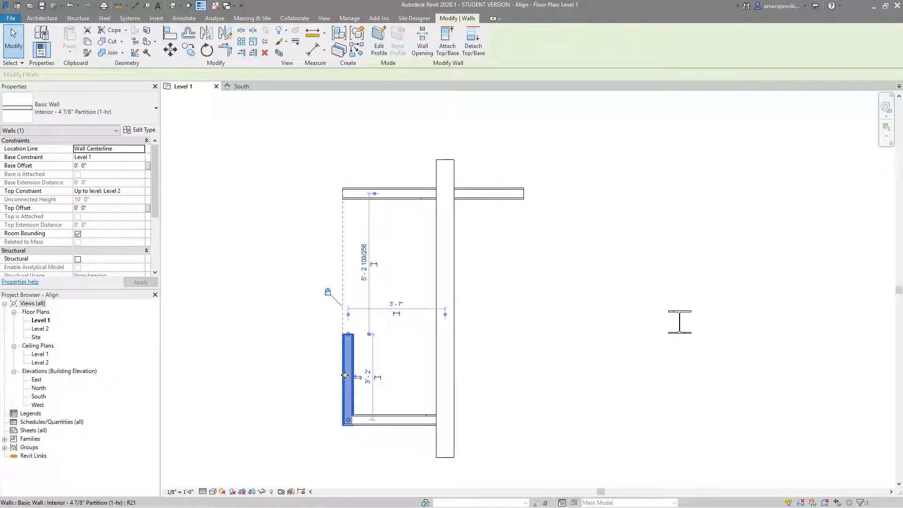
pyautogui.moveTo(345, 375); pyautogui.dragTo(318, 376)
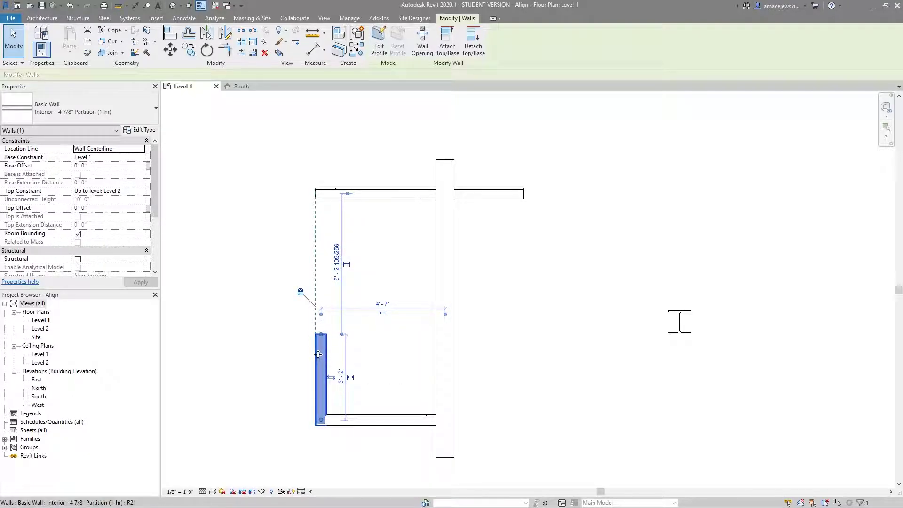
# Step: Shorten the top wall's left end so the locked L-wall follows, narrowing to 3' - 9 155/256"
pyautogui.click(372, 194)
pyautogui.moveTo(316, 193); pyautogui.dragTo(339, 200)
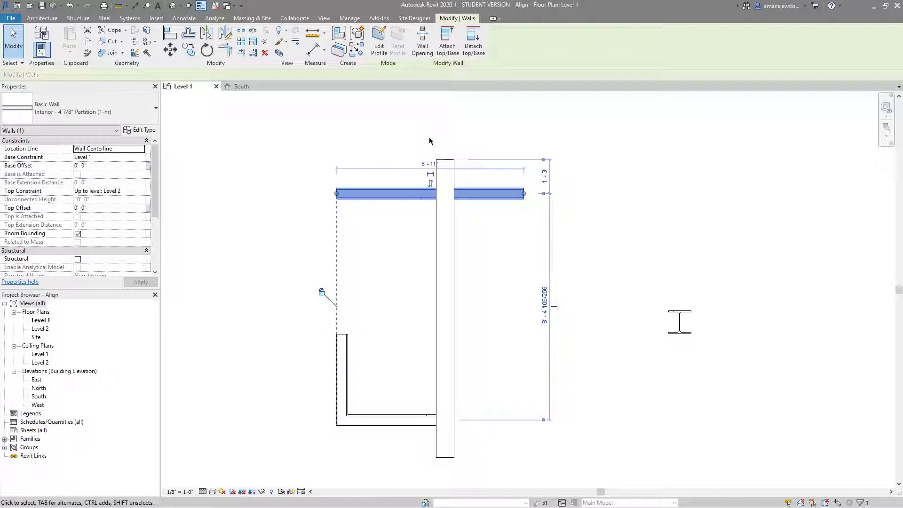
pyautogui.click(360, 312)
pyautogui.click(342, 346)
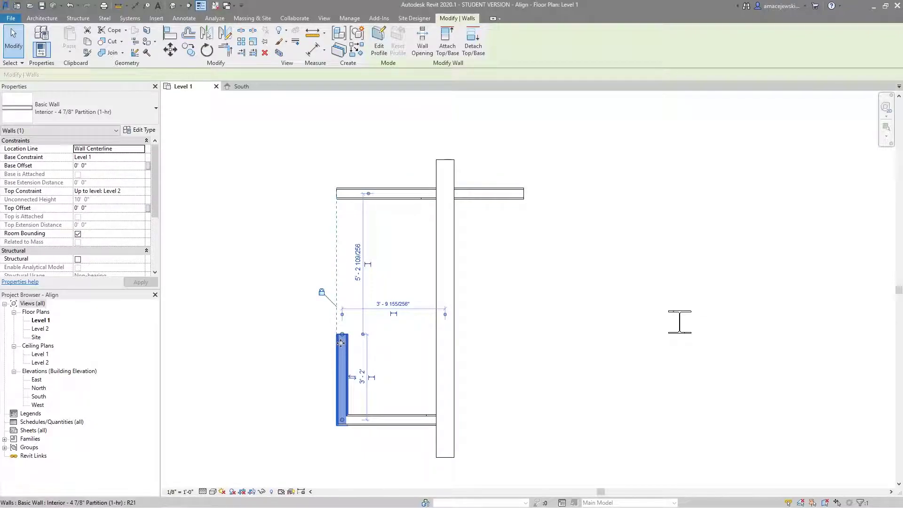
pyautogui.press('Escape')
pyautogui.moveTo(301, 353); pyautogui.dragTo(292, 321, button='middle')
pyautogui.press('a')
pyautogui.press('l')
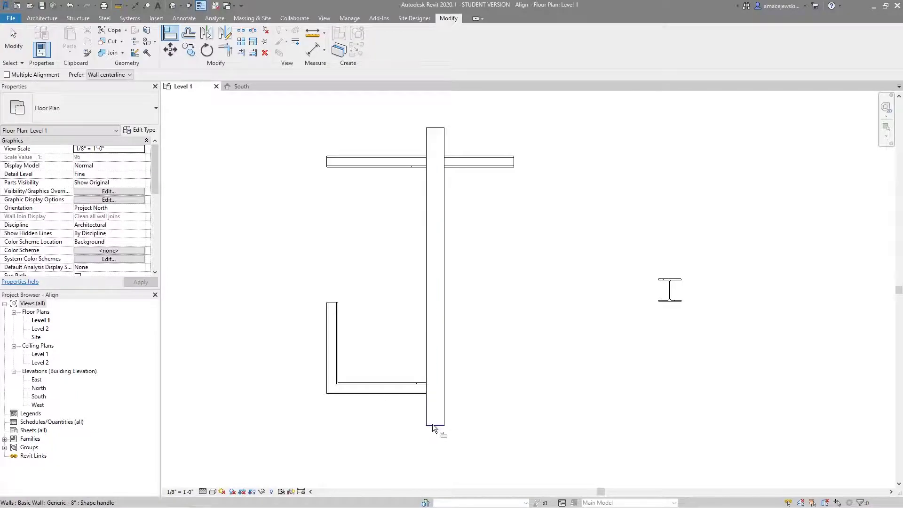
pyautogui.click(433, 425)
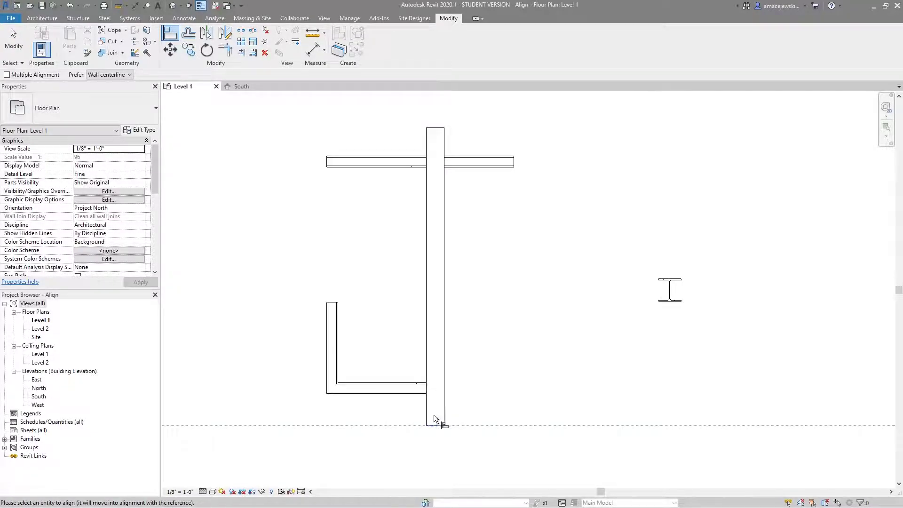
pyautogui.click(373, 396)
pyautogui.scroll(-2, 470, 425)
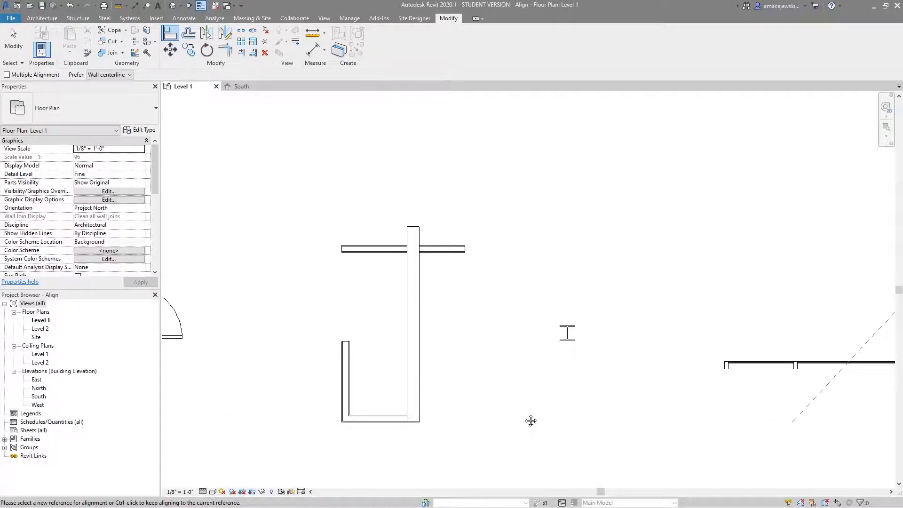
pyautogui.press('Escape')
pyautogui.press('Escape')
pyautogui.scroll(3, 526, 360)
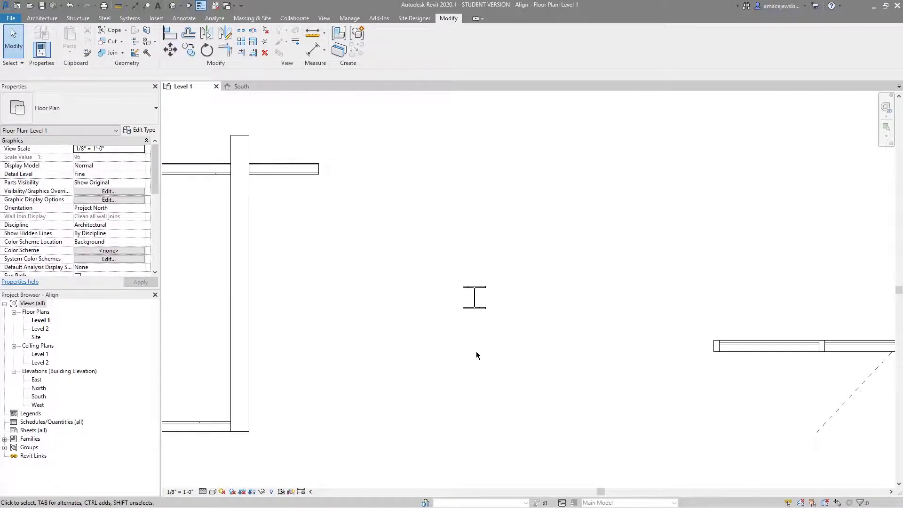
pyautogui.press('a')
pyautogui.press('l')
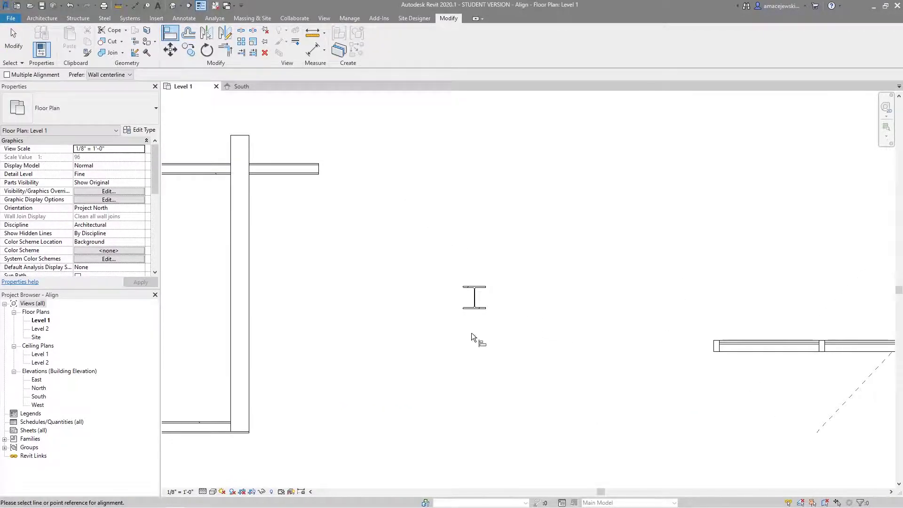
pyautogui.click(290, 168)
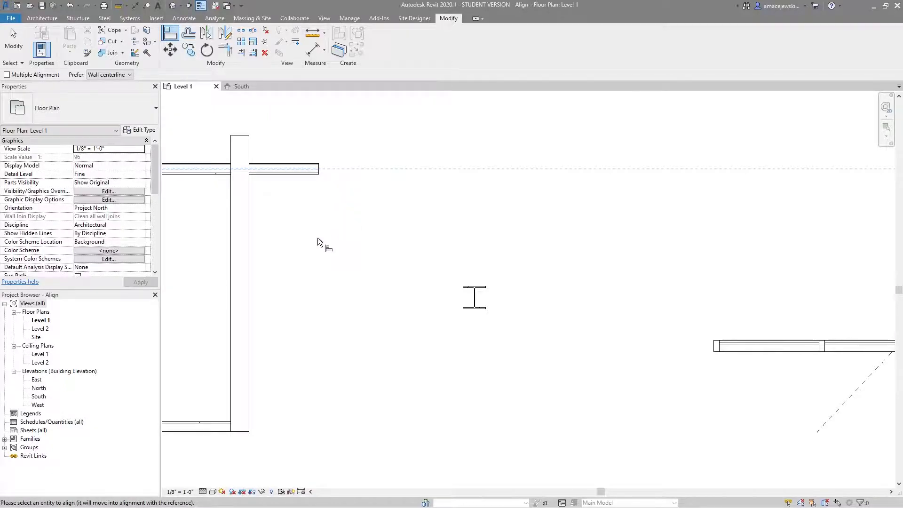
pyautogui.click(480, 298)
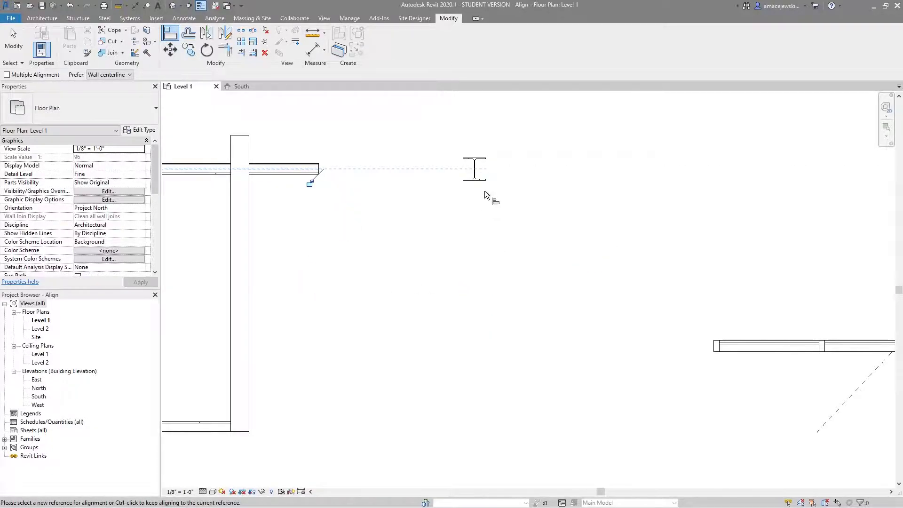
pyautogui.hotkey('ctrl', 'z')
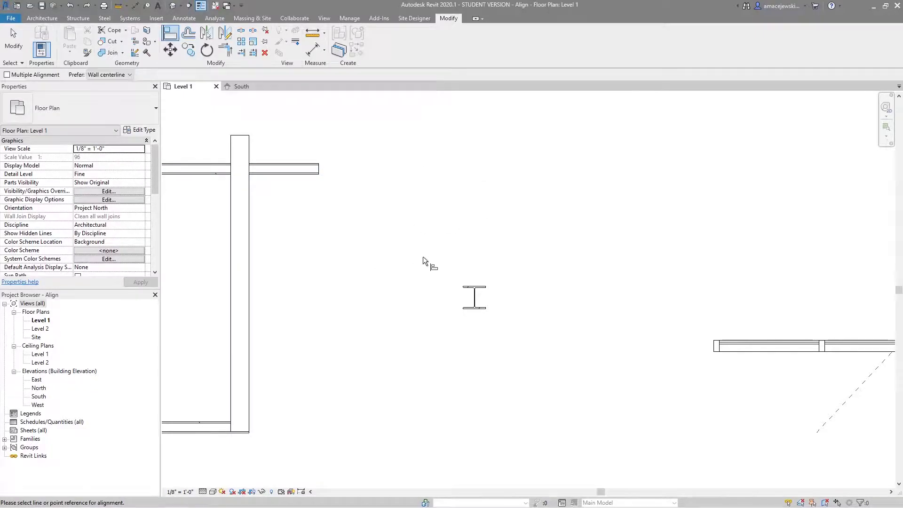
pyautogui.press('Escape')
pyautogui.click(475, 307)
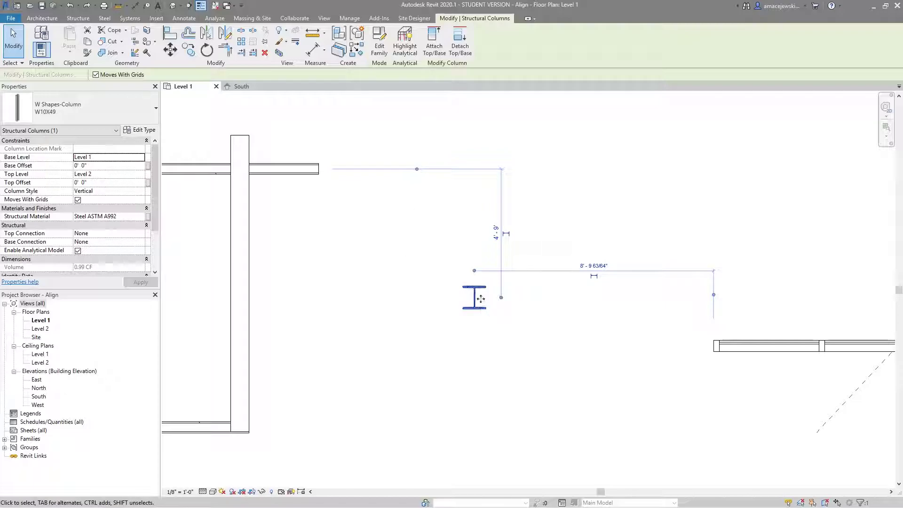
pyautogui.click(444, 351)
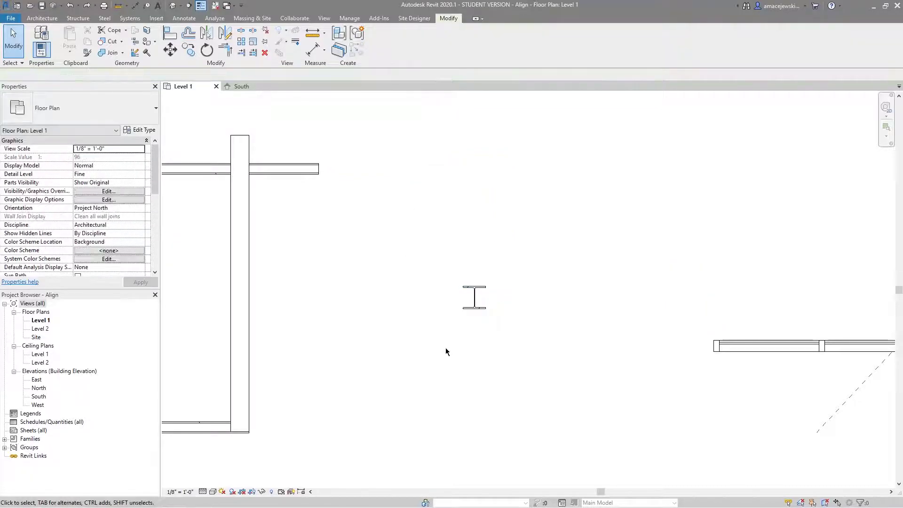
pyautogui.press('a')
pyautogui.press('l')
pyautogui.scroll(5, 476, 305)
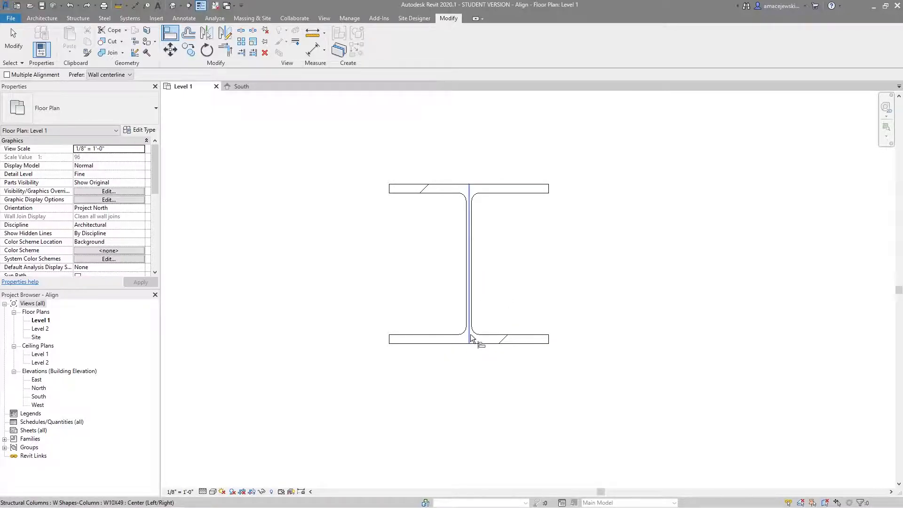
pyautogui.scroll(-2, 466, 350)
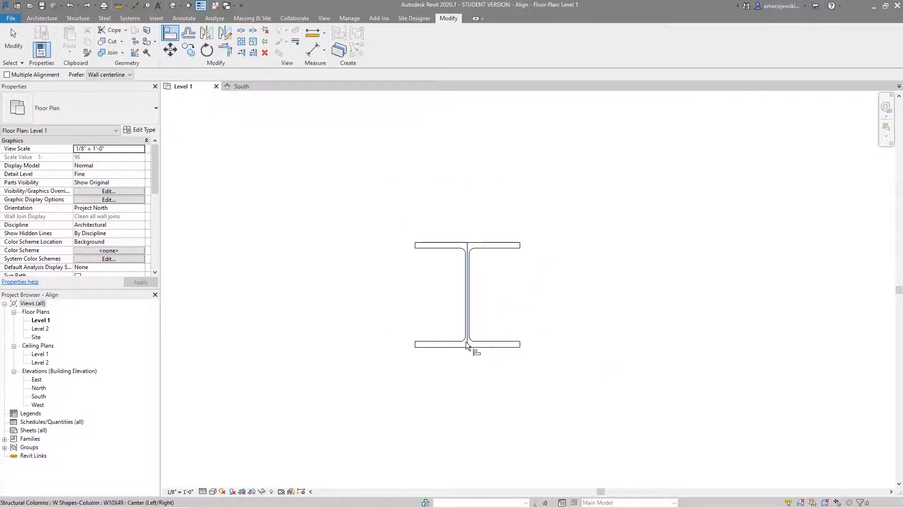
pyautogui.scroll(-2, 454, 279)
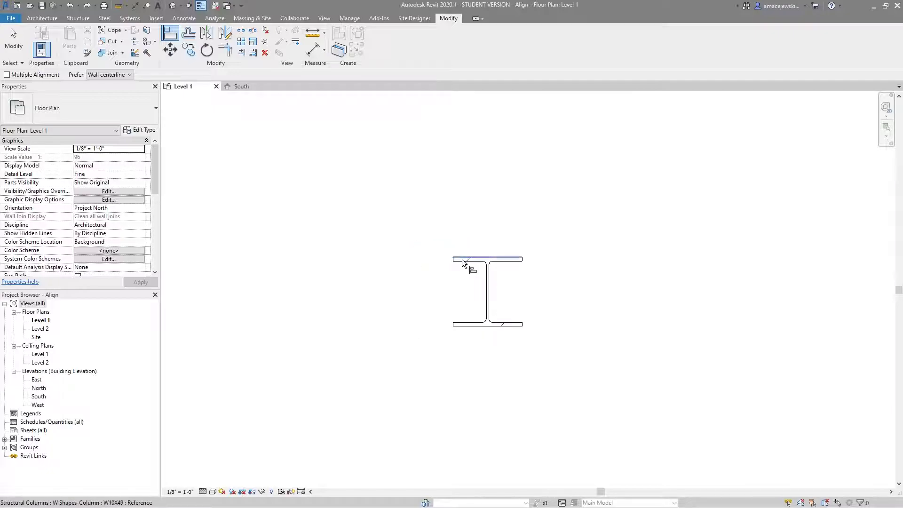
pyautogui.scroll(2, 459, 260)
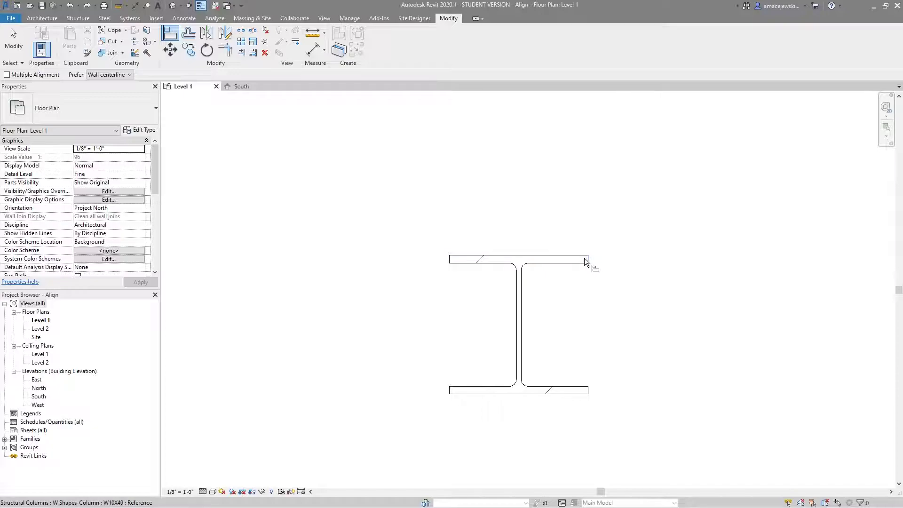
pyautogui.scroll(-2, 494, 308)
pyautogui.press('Escape')
pyautogui.click(504, 309)
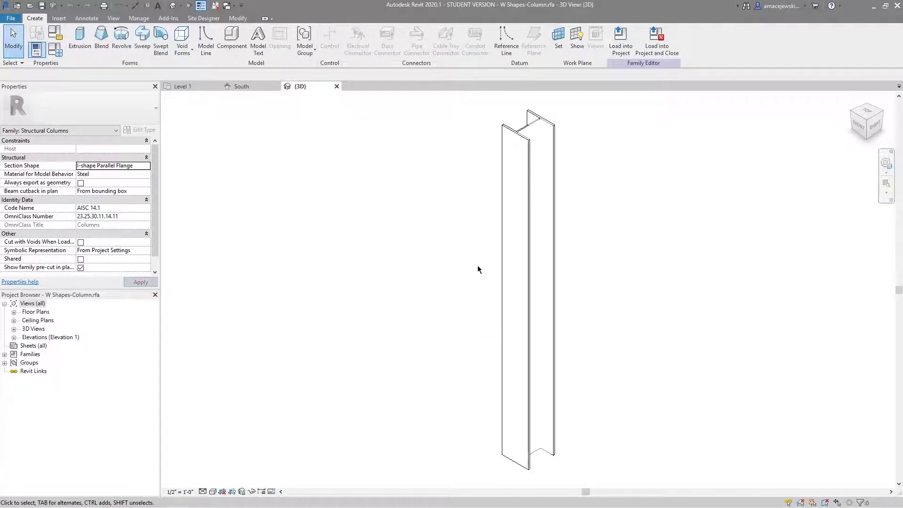
# Step: Open the column family's Lower Ref. Level floor plan and centre the column section
pyautogui.click(13, 311)
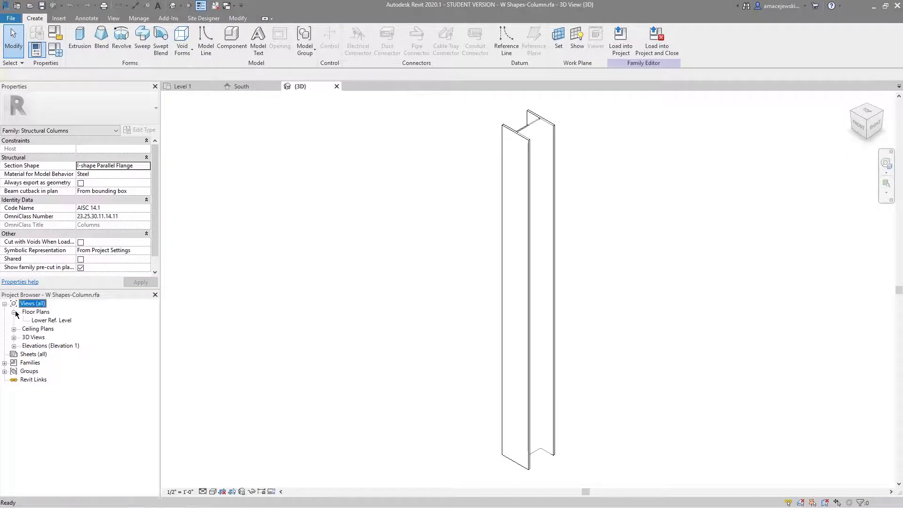
pyautogui.doubleClick(53, 320)
pyautogui.moveTo(480, 347); pyautogui.dragTo(417, 343, button='middle')
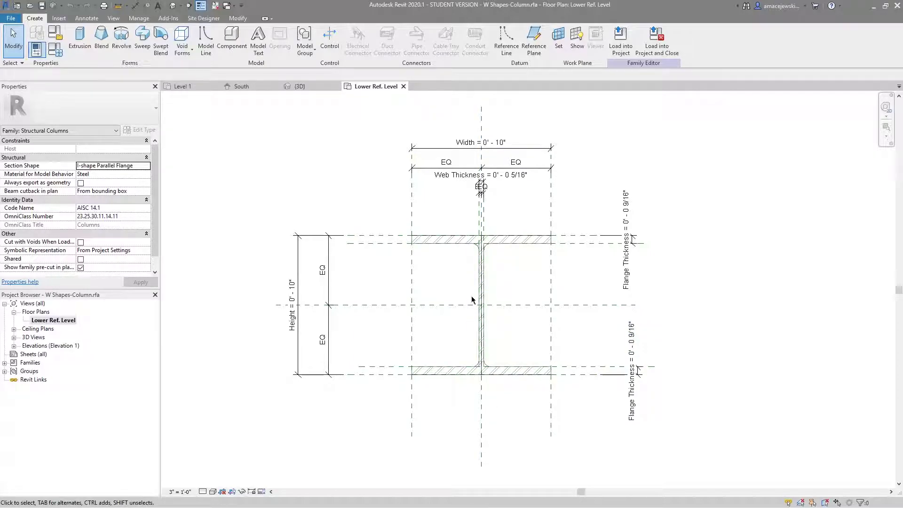
# Step: Inspect the column's vertical and horizontal center and left flange-edge reference planes
pyautogui.click(480, 348)
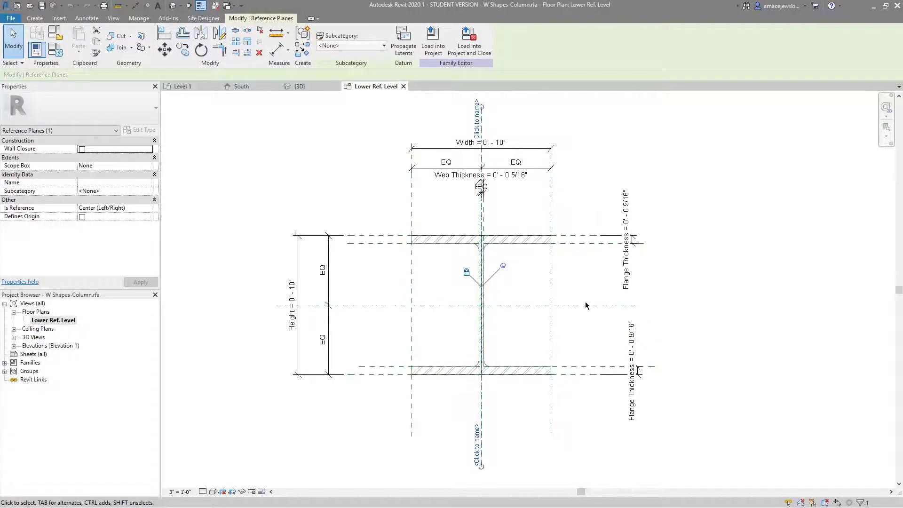
pyautogui.click(604, 332)
pyautogui.click(591, 305)
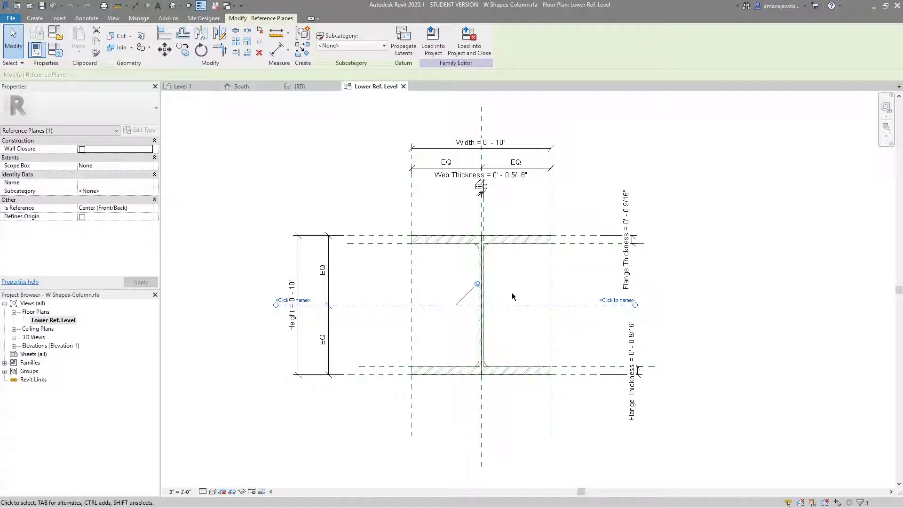
pyautogui.click(455, 333)
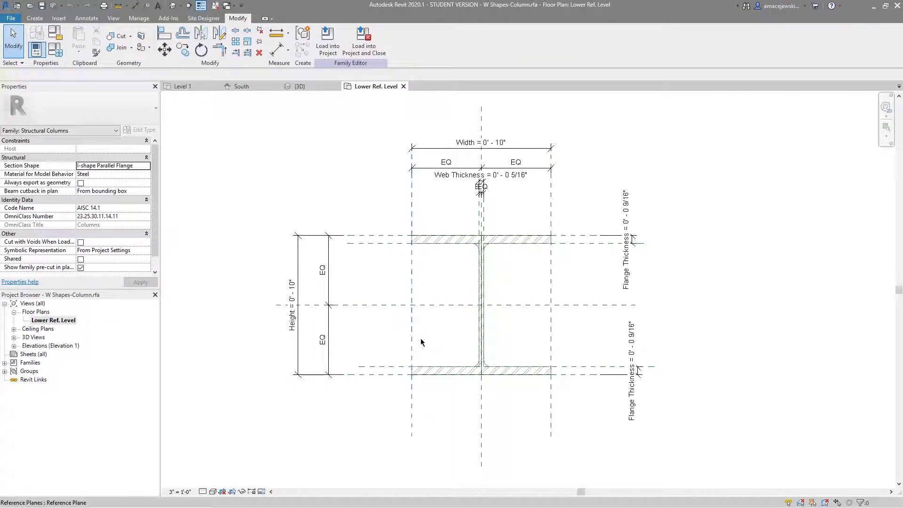
pyautogui.click(483, 405)
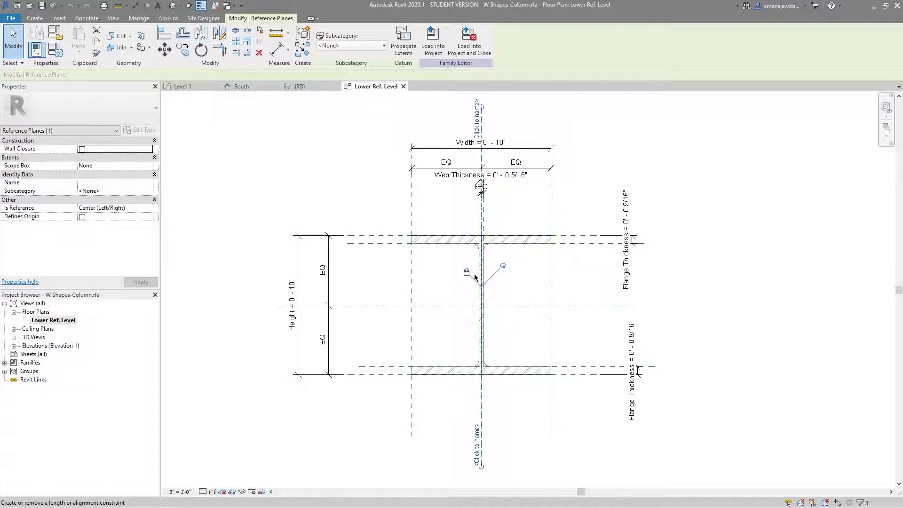
pyautogui.click(502, 400)
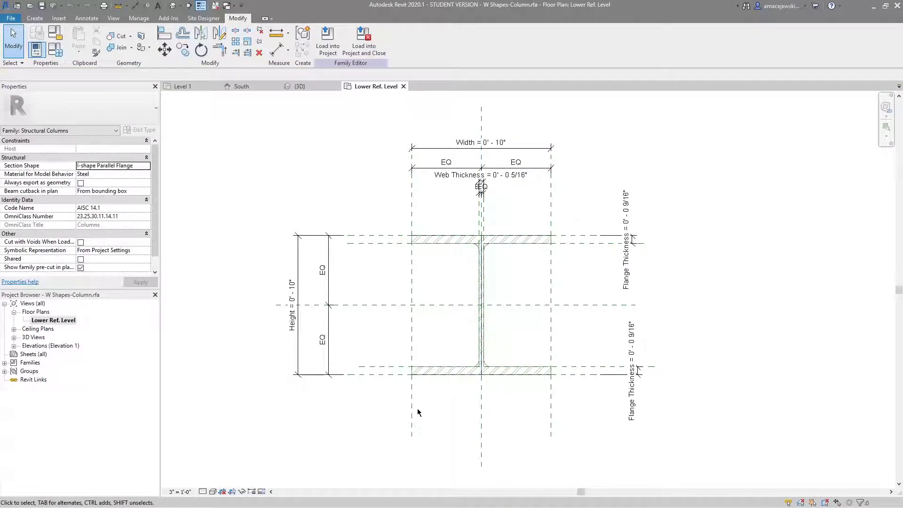
pyautogui.click(412, 272)
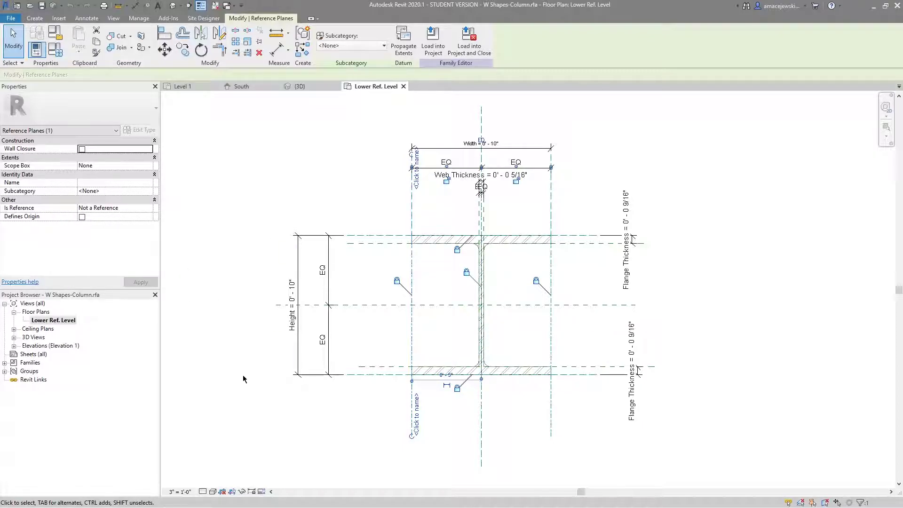
pyautogui.click(520, 413)
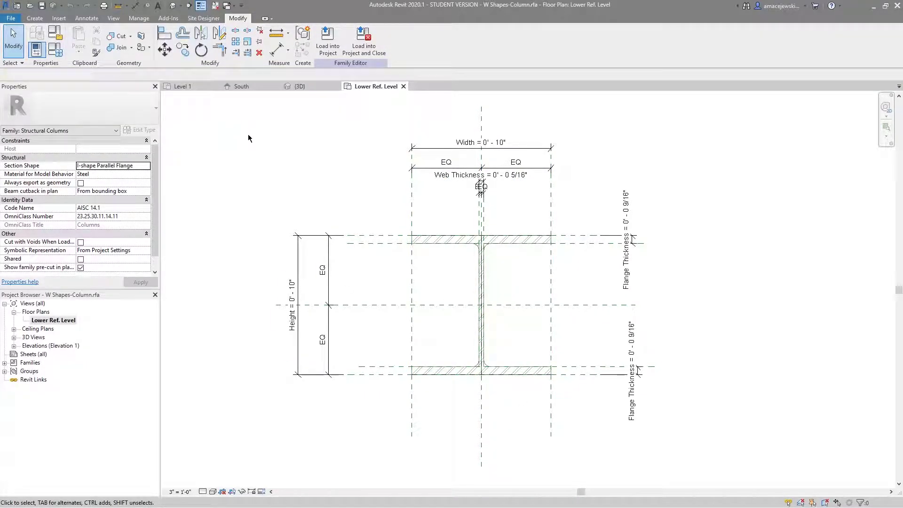
pyautogui.click(34, 19)
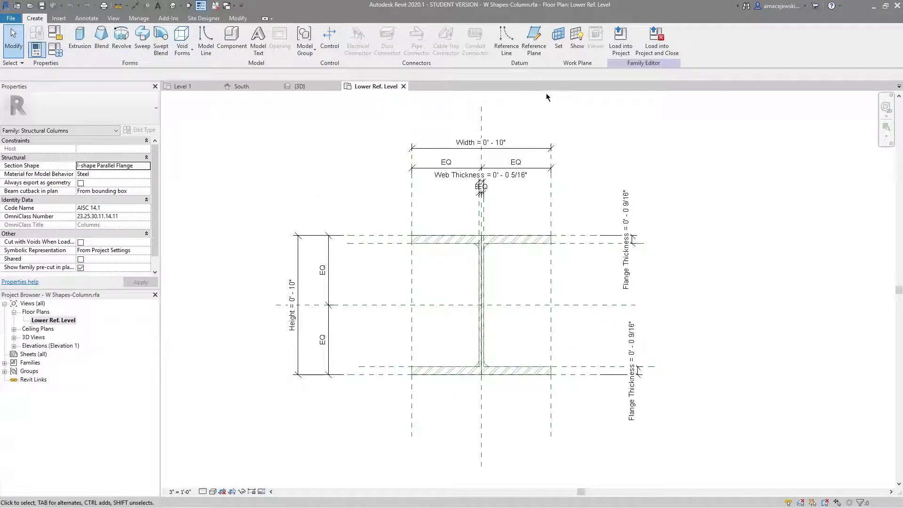
# Step: Draw a diagonal reference plane from the lower-left to the upper-right flange corner
pyautogui.click(539, 54)
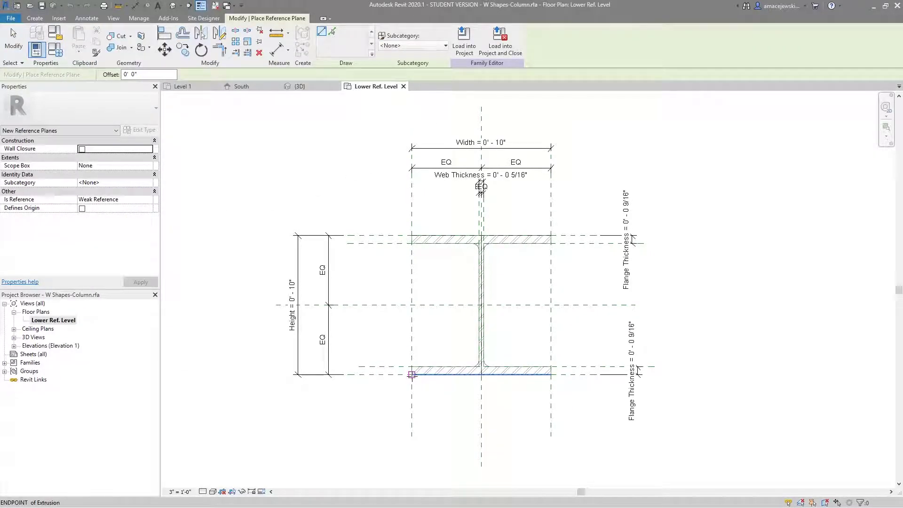
pyautogui.click(412, 374)
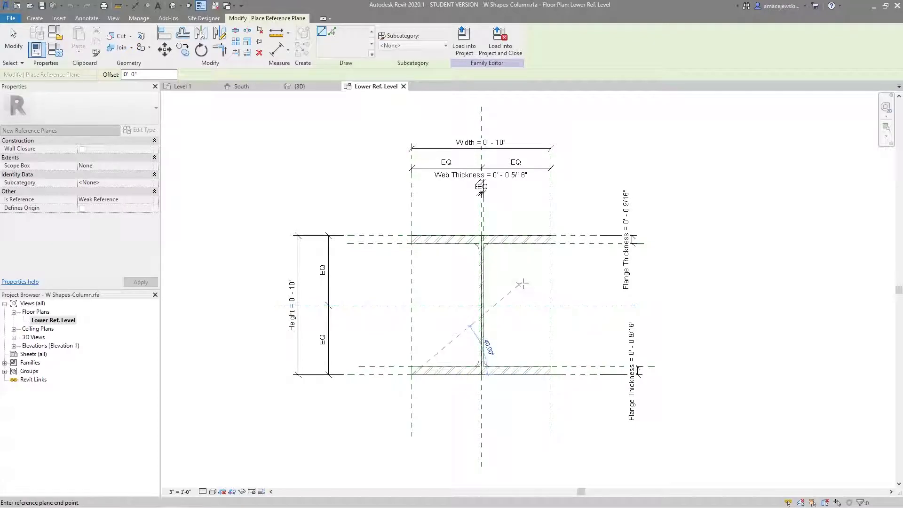
pyautogui.click(551, 235)
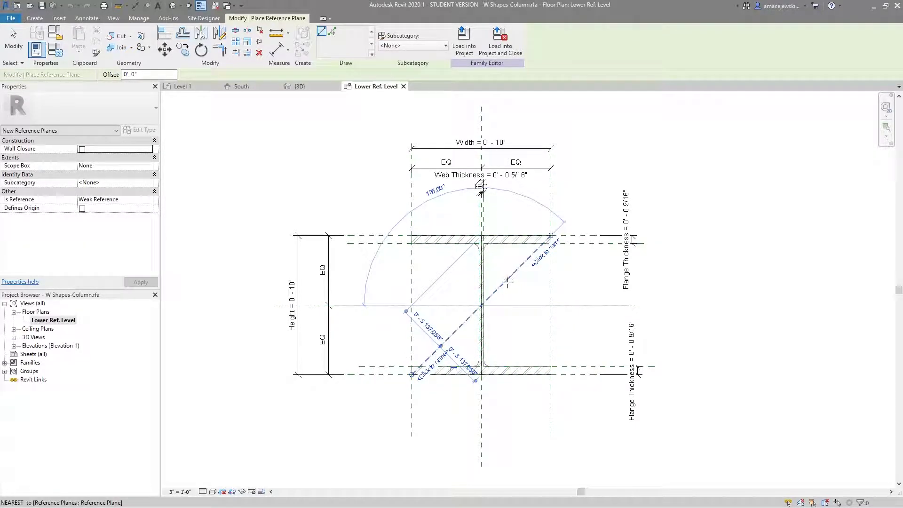
pyautogui.press('Escape')
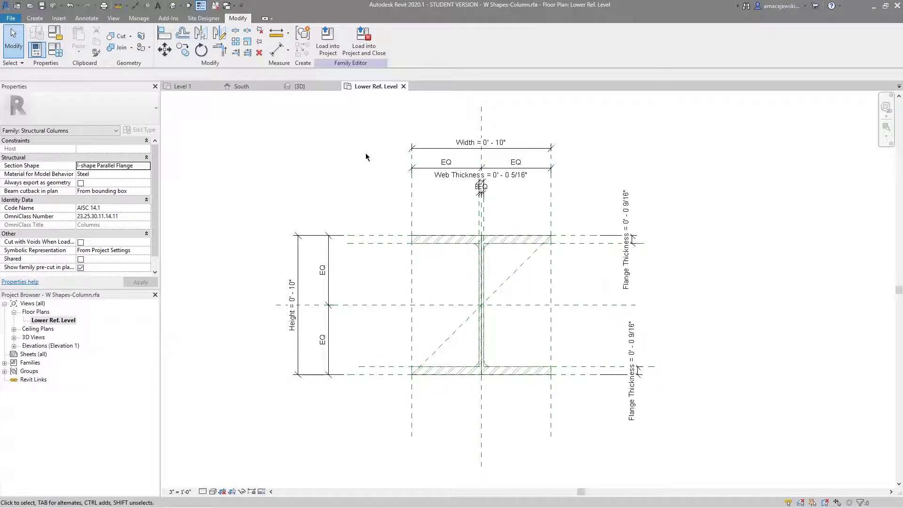
# Step: Load the W Shapes-Column family into the project, overwriting the existing version
pyautogui.click(363, 43)
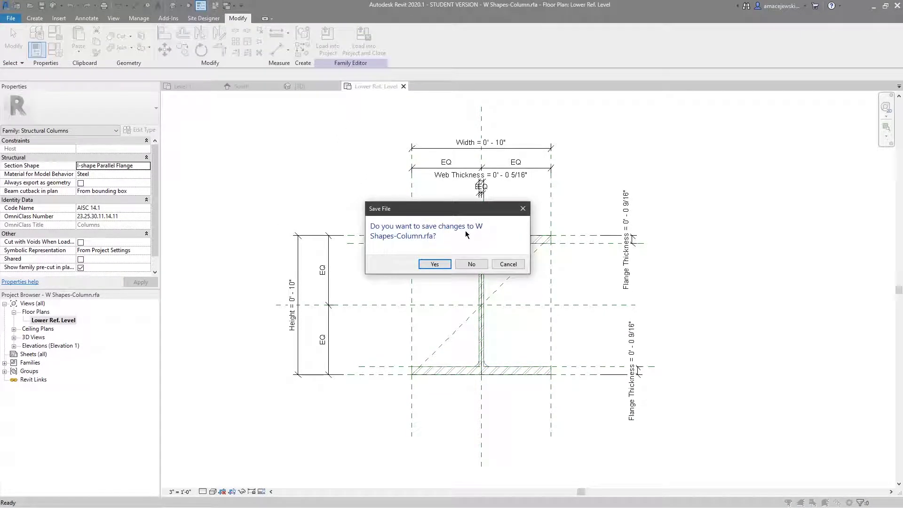
pyautogui.click(472, 266)
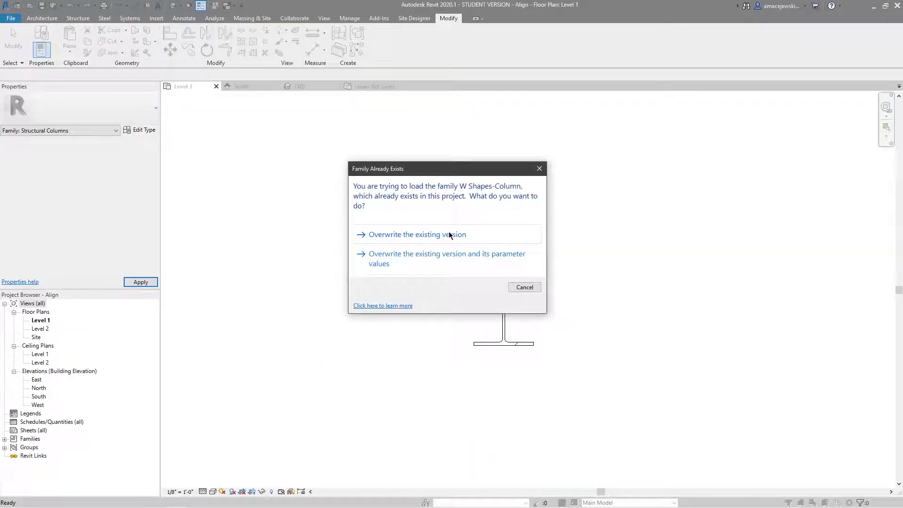
pyautogui.click(449, 234)
pyautogui.scroll(-3, 607, 311)
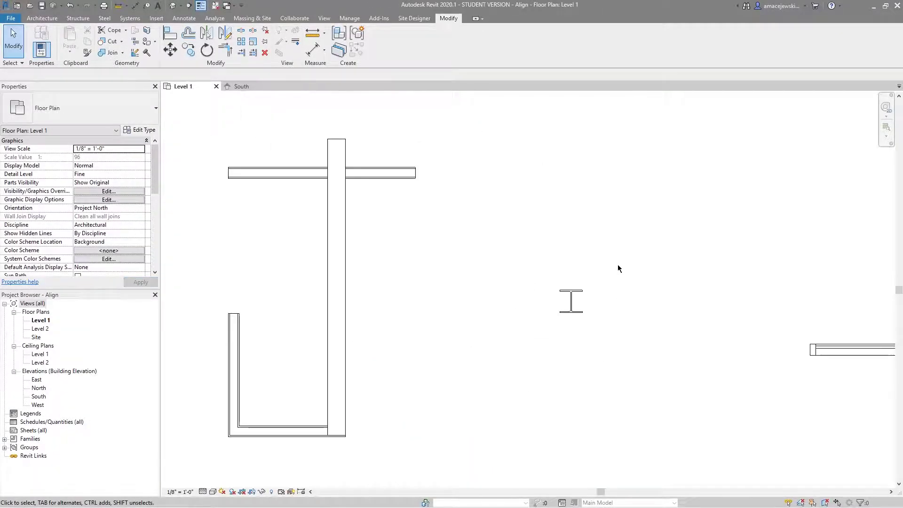
pyautogui.moveTo(557, 330); pyautogui.dragTo(554, 333, button='middle')
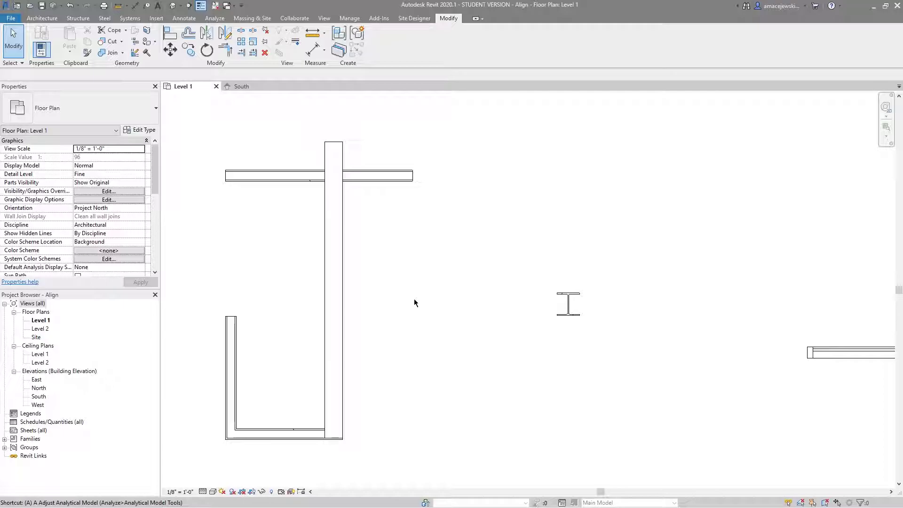
# Step: Start Align with AL and pick the interior wall's centreline as reference
pyautogui.press('a')
pyautogui.press('l')
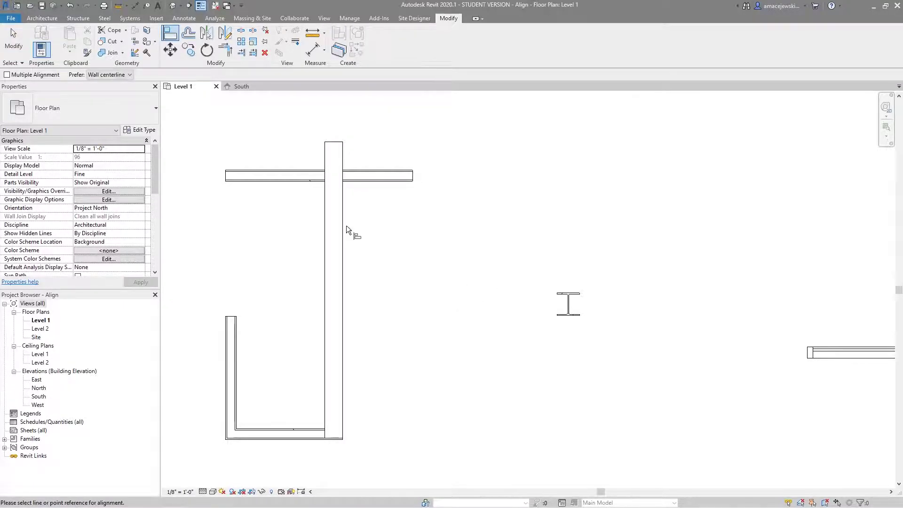
pyautogui.click(391, 180)
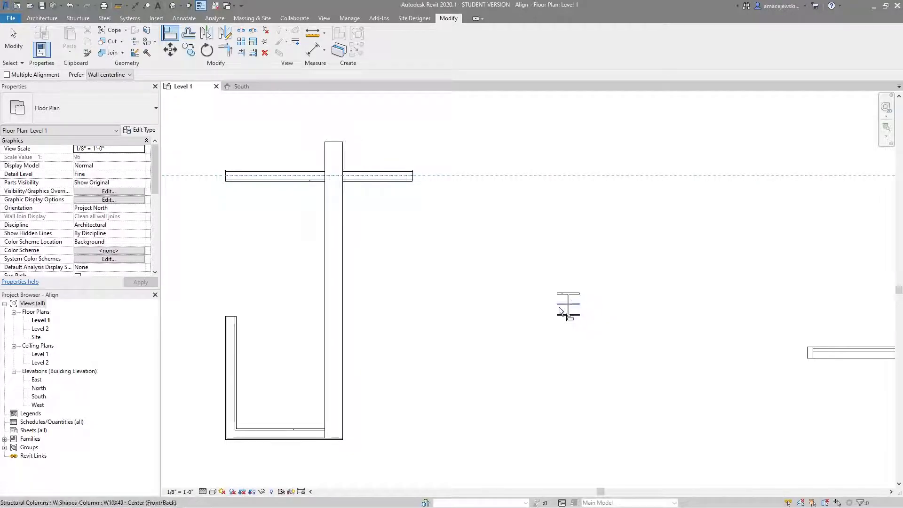
pyautogui.scroll(2, 572, 301)
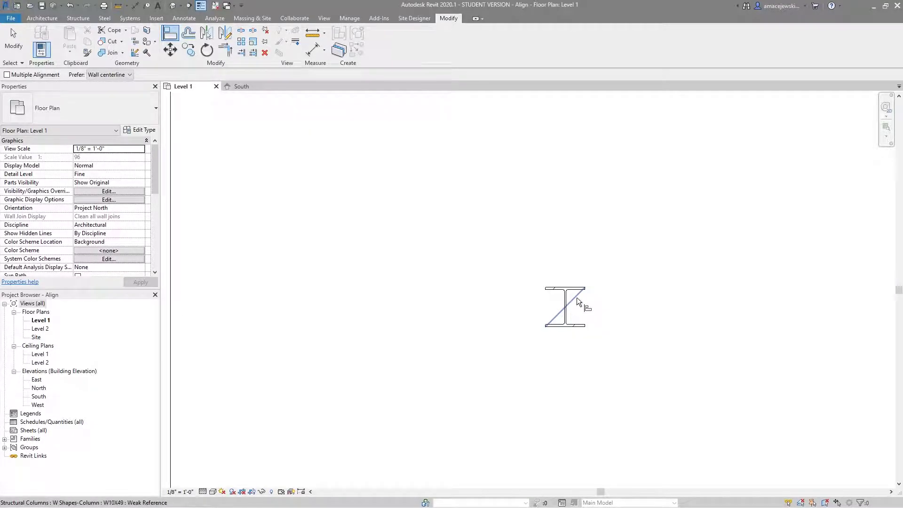
# Step: Edit the steel column's family and open its Lower Ref. Level floor plan
pyautogui.press('Escape')
pyautogui.press('Escape')
pyautogui.click(572, 308)
pyautogui.click(382, 37)
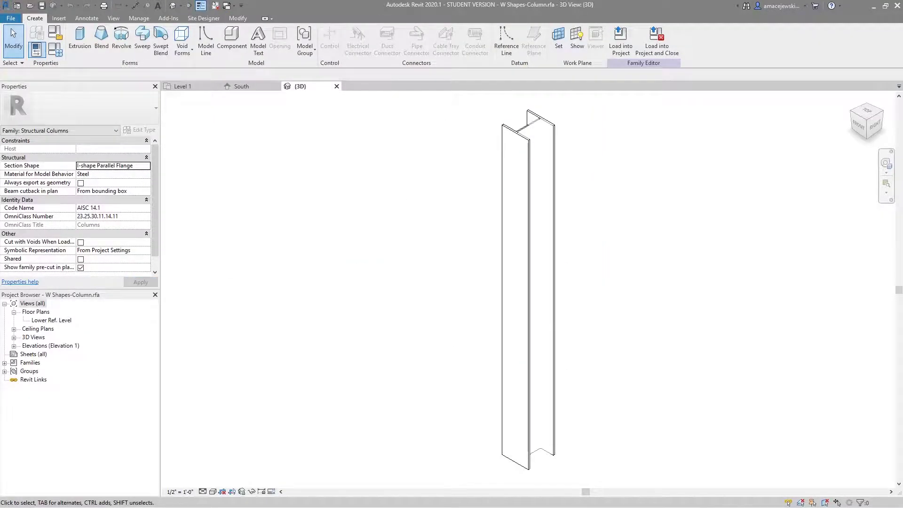
pyautogui.click(31, 321)
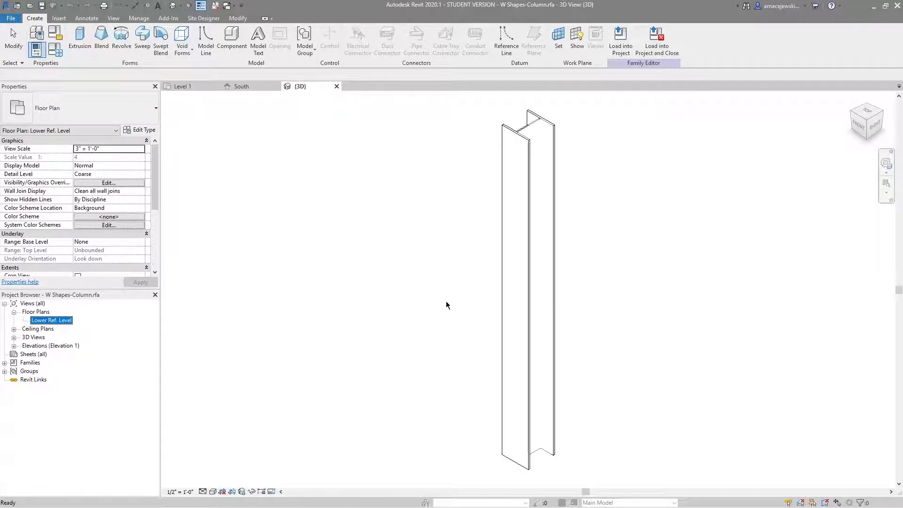
pyautogui.doubleClick(59, 320)
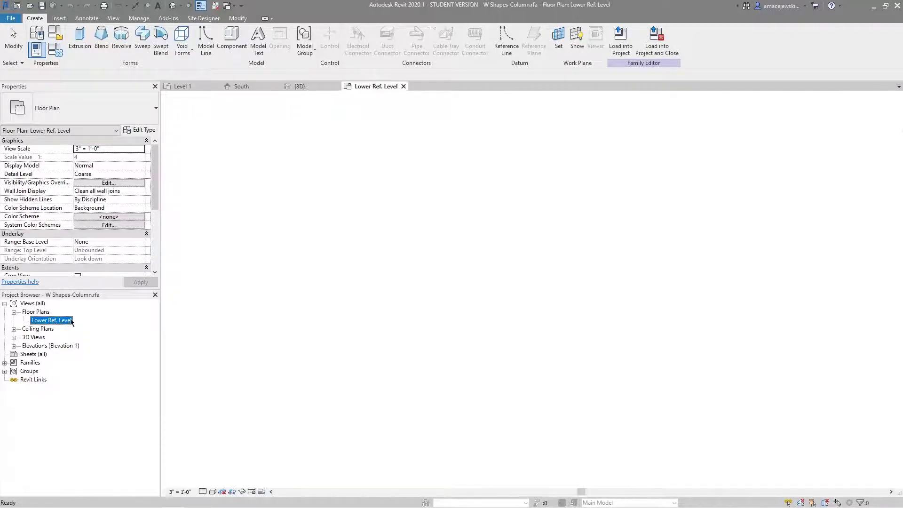
# Step: Confirm the column's diagonal reference plane is set to Weak Reference
pyautogui.click(531, 328)
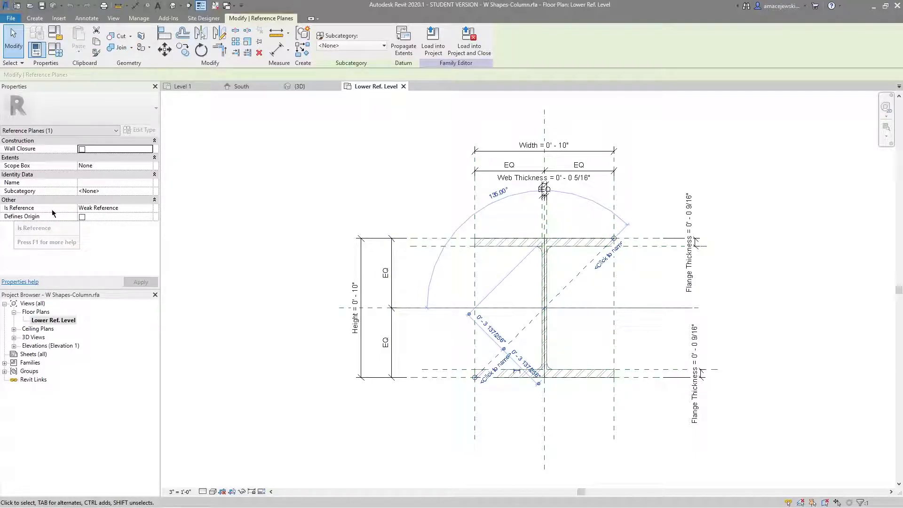
pyautogui.click(151, 210)
pyautogui.click(148, 208)
pyautogui.click(149, 208)
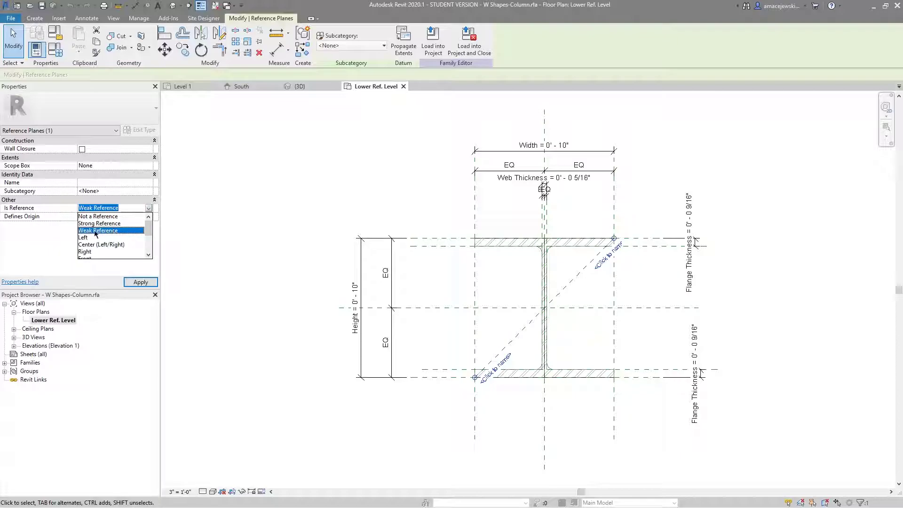
pyautogui.click(98, 231)
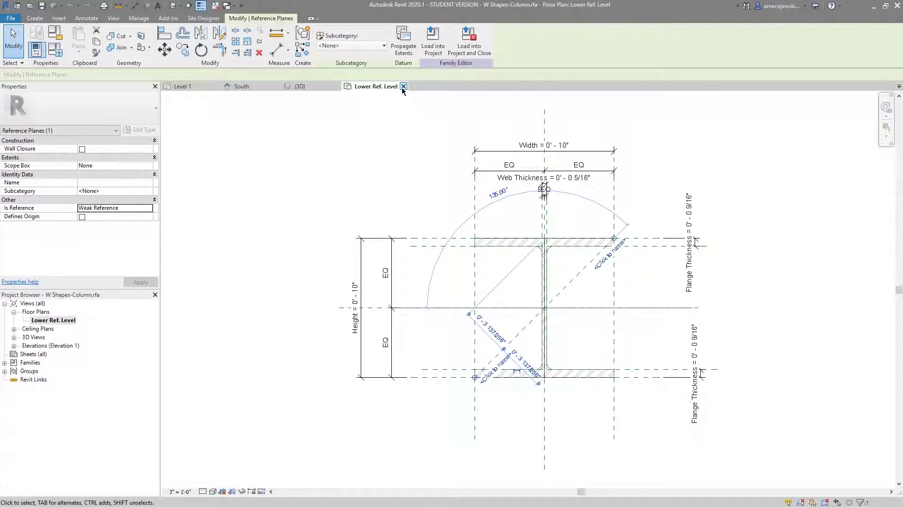
# Step: Close the family views and the family without saving, returning to Level 1
pyautogui.click(404, 86)
pyautogui.click(336, 86)
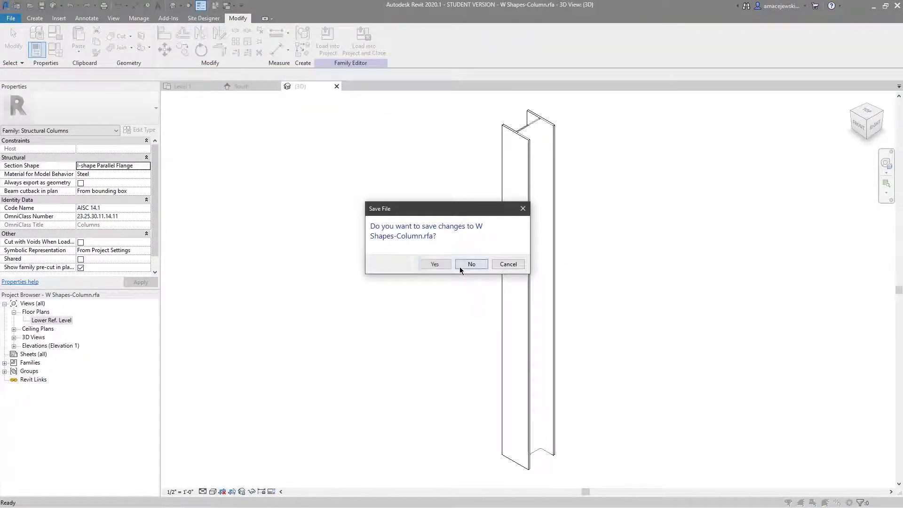
pyautogui.click(461, 266)
pyautogui.scroll(-1, 495, 321)
# Step: Align the W10X49 column's diagonal reference plane onto the top wall's centreline with AL
pyautogui.press('a')
pyautogui.press('l')
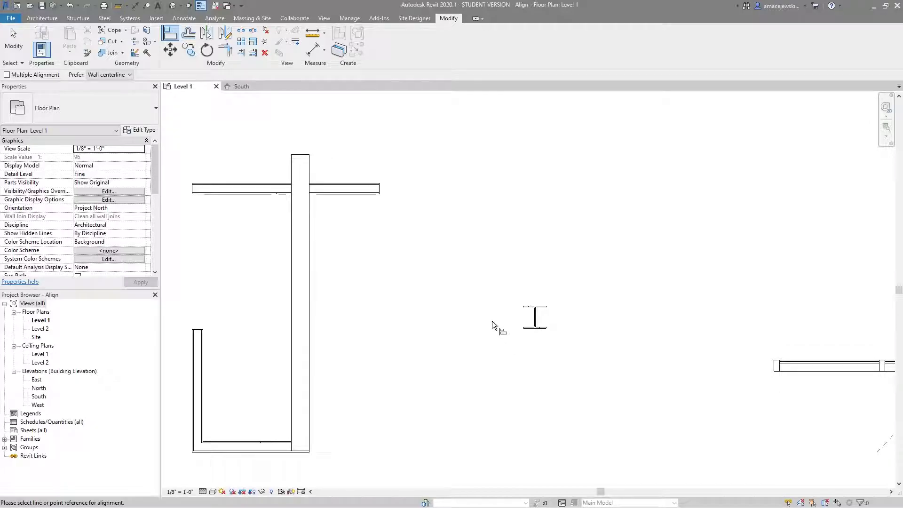
pyautogui.click(341, 188)
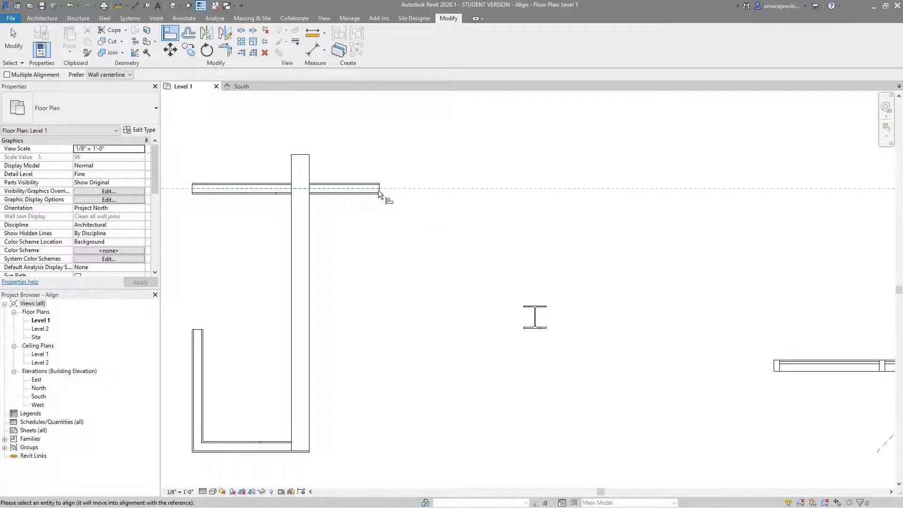
pyautogui.click(543, 311)
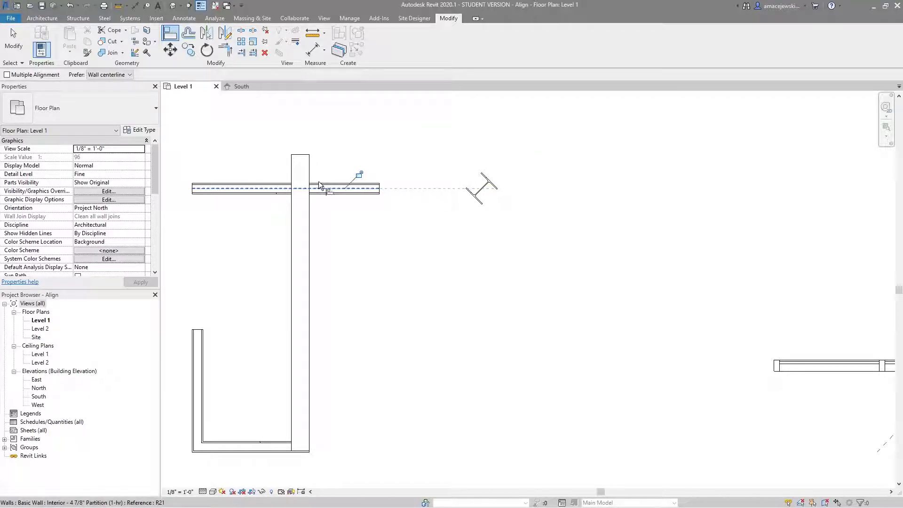
pyautogui.scroll(-2, 494, 287)
pyautogui.moveTo(494, 286); pyautogui.dragTo(367, 287, button='middle')
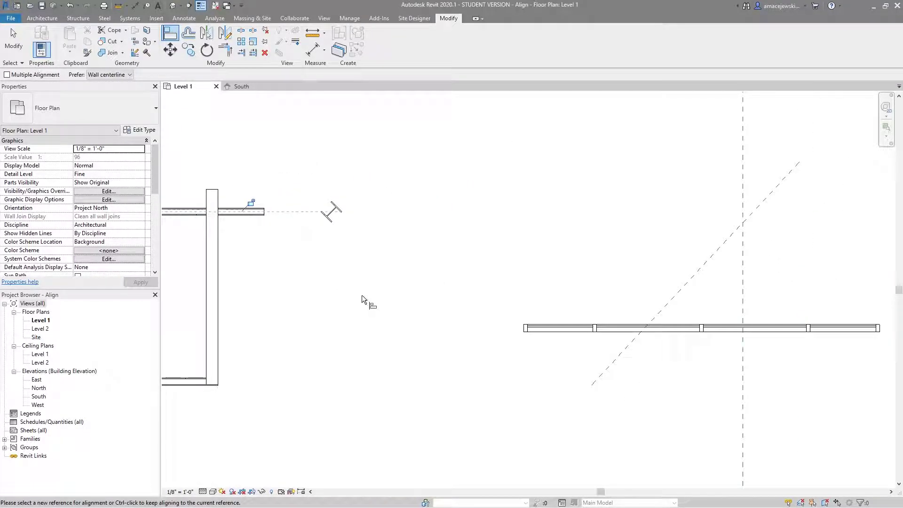
# Step: Align a curtain grid line to the vertical reference plane in the Level 1 plan
pyautogui.scroll(-2, 437, 330)
pyautogui.moveTo(443, 268); pyautogui.dragTo(337, 252, button='middle')
pyautogui.scroll(-1, 477, 268)
pyautogui.scroll(2, 436, 262)
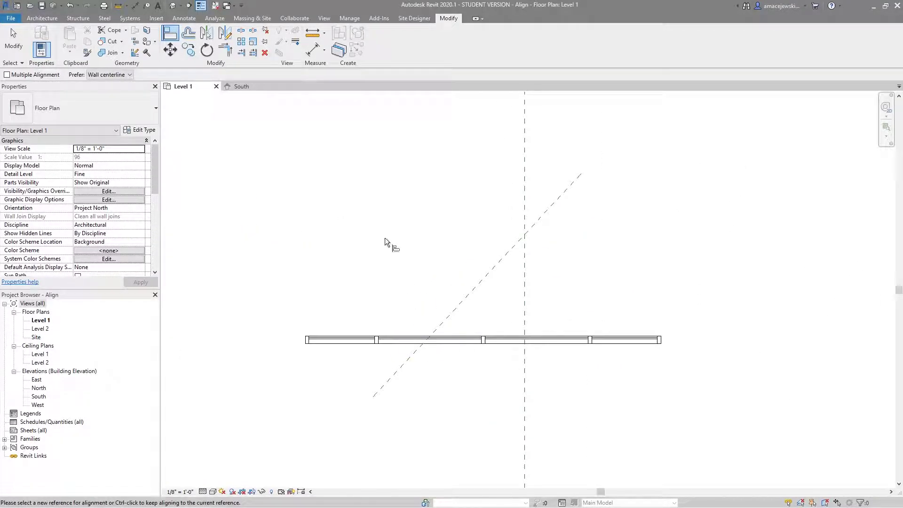
pyautogui.scroll(1, 372, 320)
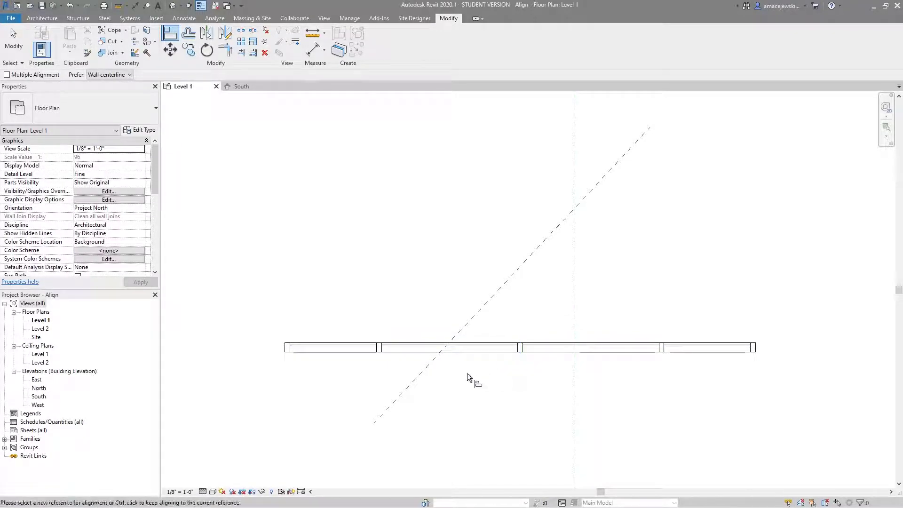
pyautogui.scroll(1, 476, 346)
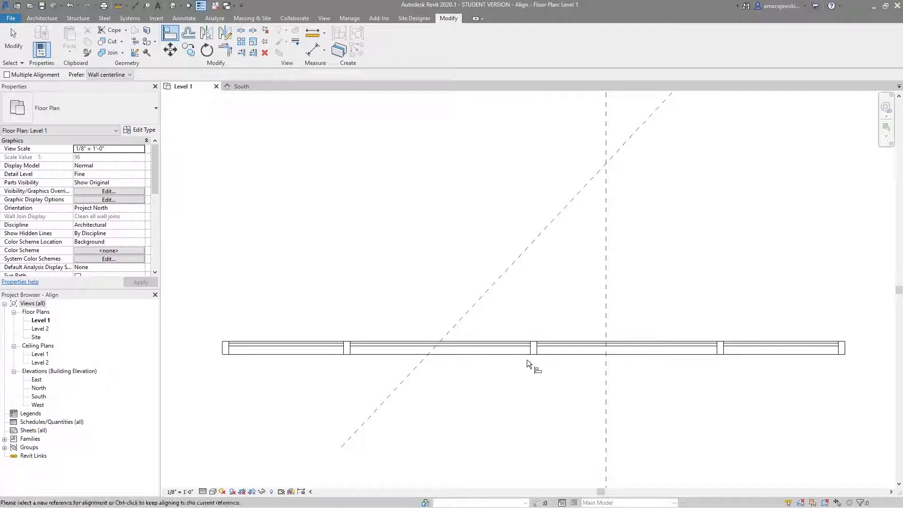
pyautogui.scroll(-2, 510, 347)
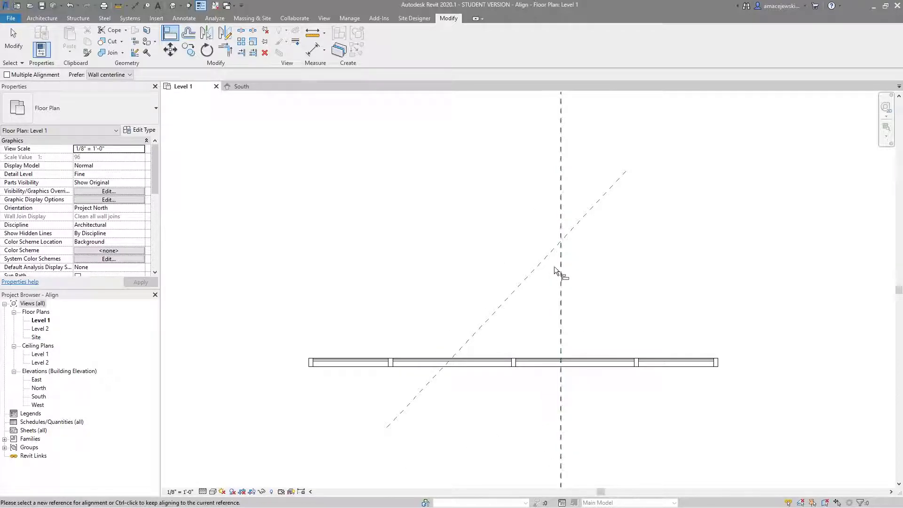
pyautogui.click(560, 288)
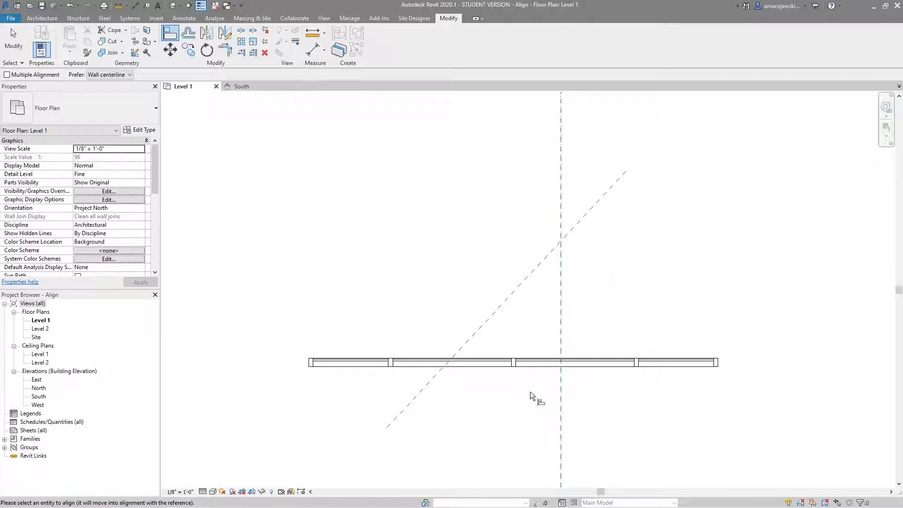
pyautogui.click(513, 368)
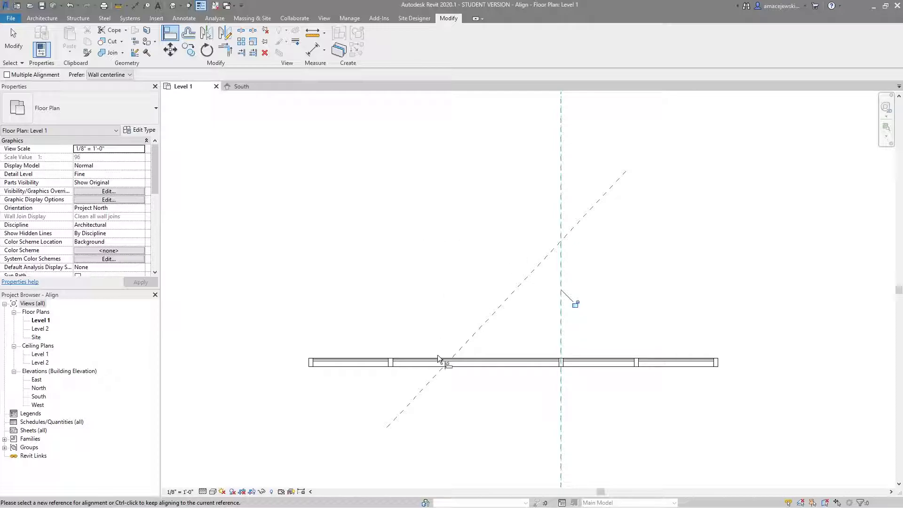
# Step: Try aligning the curtain wall to the diagonal plane, then undo to keep it horizontal
pyautogui.click(517, 290)
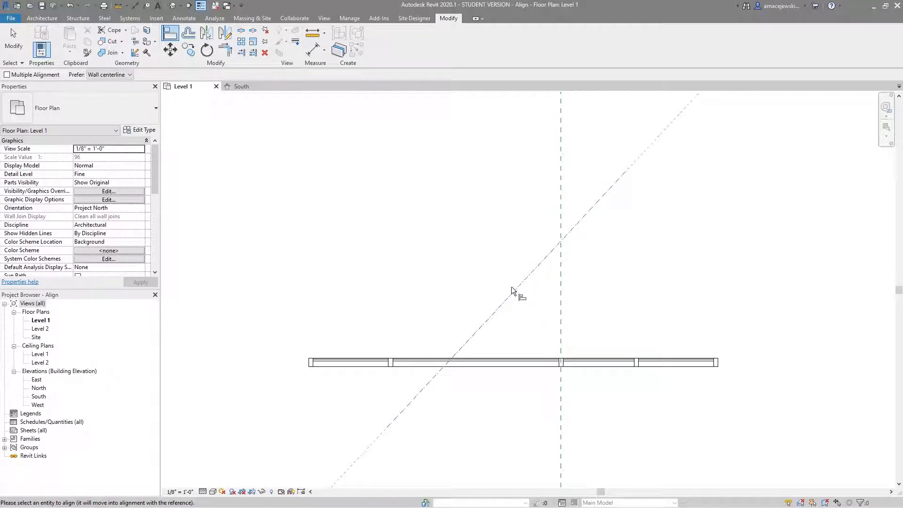
pyautogui.click(503, 360)
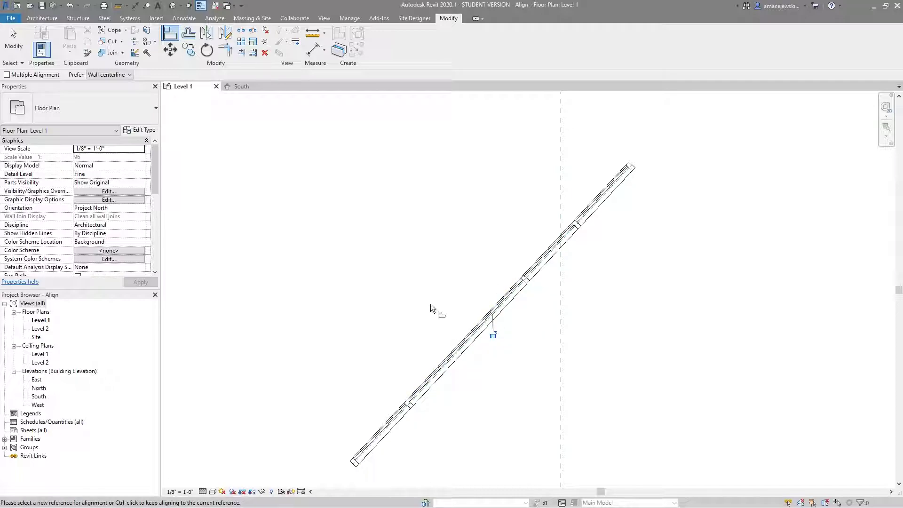
pyautogui.hotkey('ctrl', 'z')
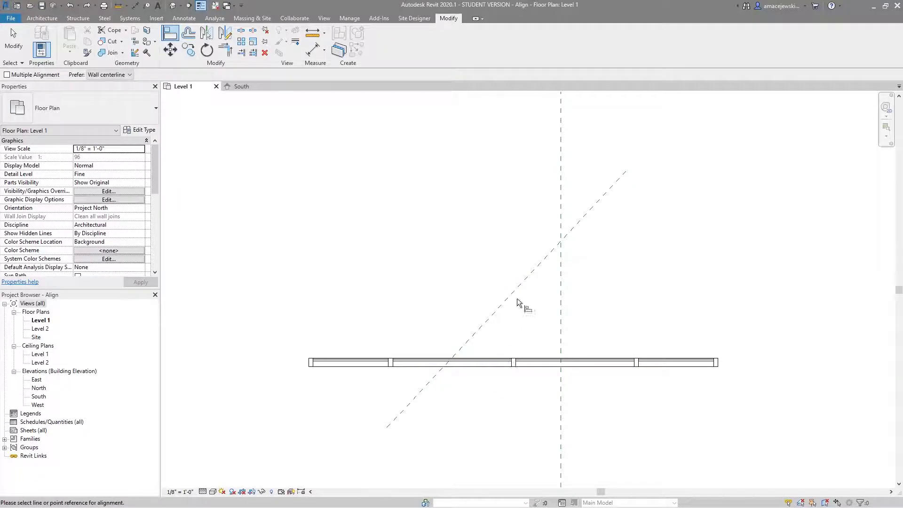
pyautogui.scroll(-2, 517, 309)
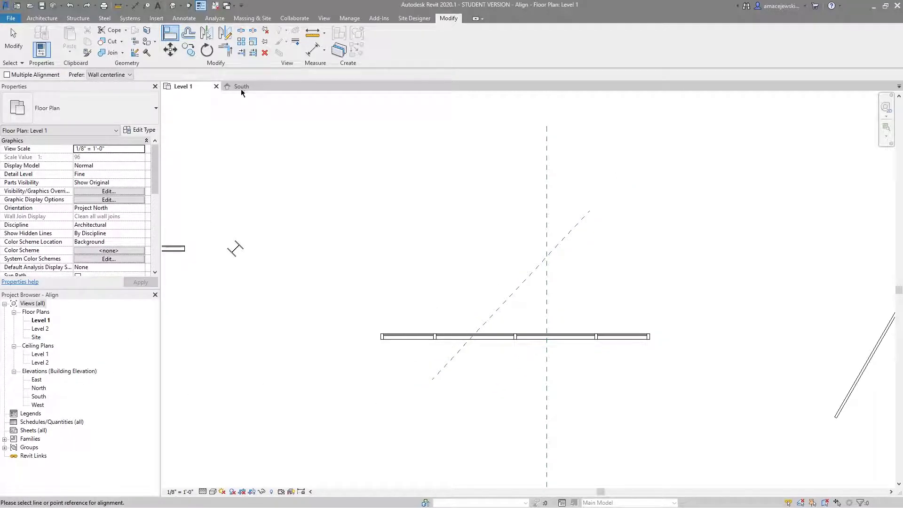
# Step: In the South elevation, align a curtain grid line to the dashed reference plane, then return to Level 1
pyautogui.click(240, 86)
pyautogui.scroll(4, 523, 315)
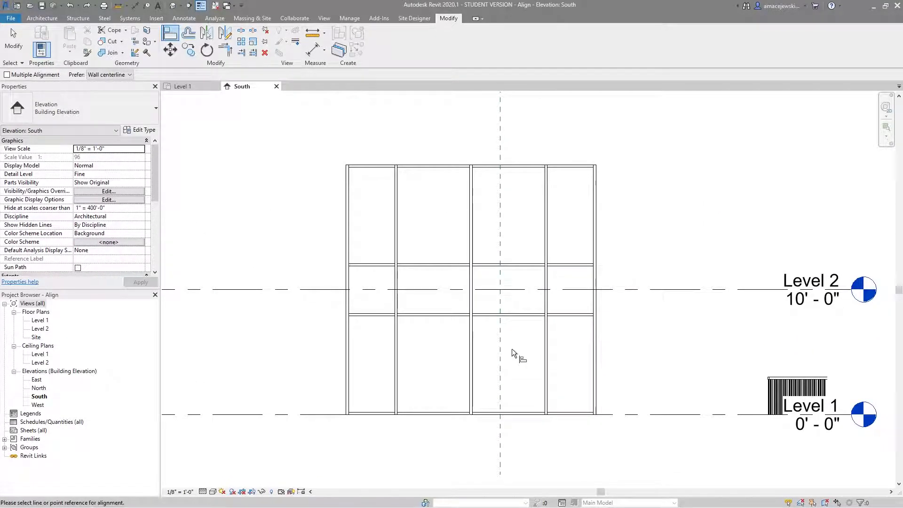
pyautogui.scroll(1, 451, 352)
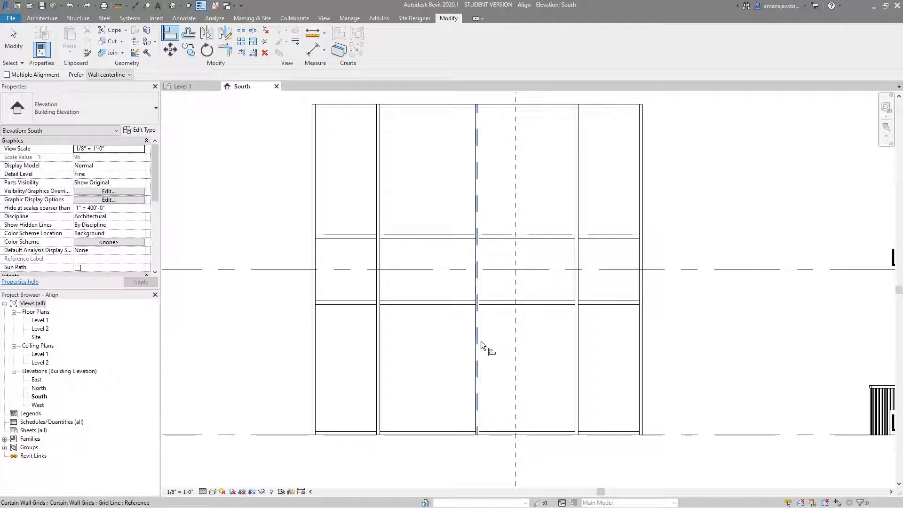
pyautogui.click(517, 338)
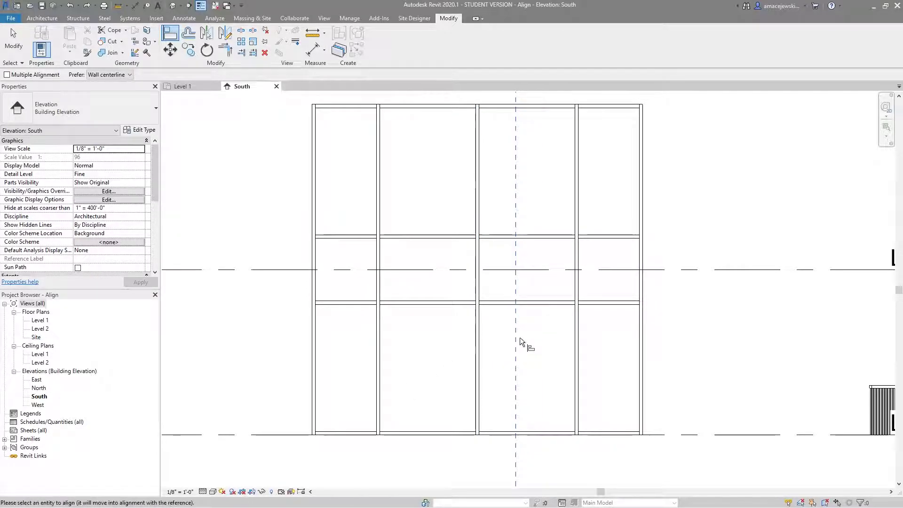
pyautogui.click(476, 349)
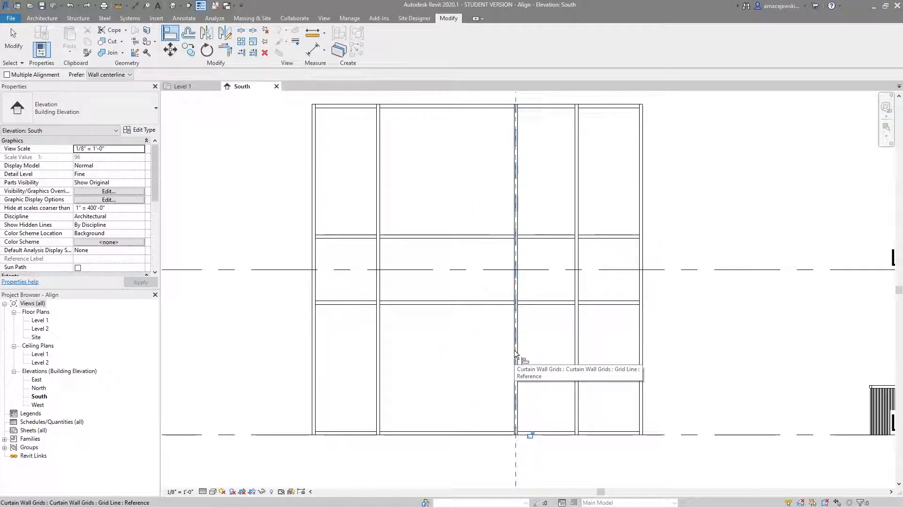
pyautogui.scroll(-3, 445, 335)
pyautogui.scroll(1, 437, 340)
pyautogui.click(188, 86)
# Step: Leave Align and frame the railing, wall and reference planes in the Level 1 plan
pyautogui.press('Escape')
pyautogui.press('Escape')
pyautogui.moveTo(526, 309); pyautogui.dragTo(449, 318, button='middle')
pyautogui.scroll(1, 430, 320)
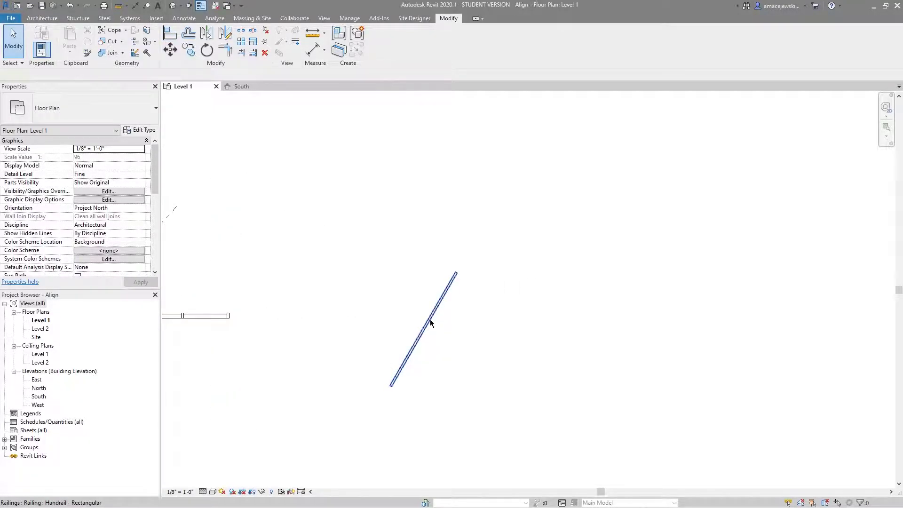
pyautogui.click(430, 320)
pyautogui.scroll(2, 411, 335)
pyautogui.click(410, 318)
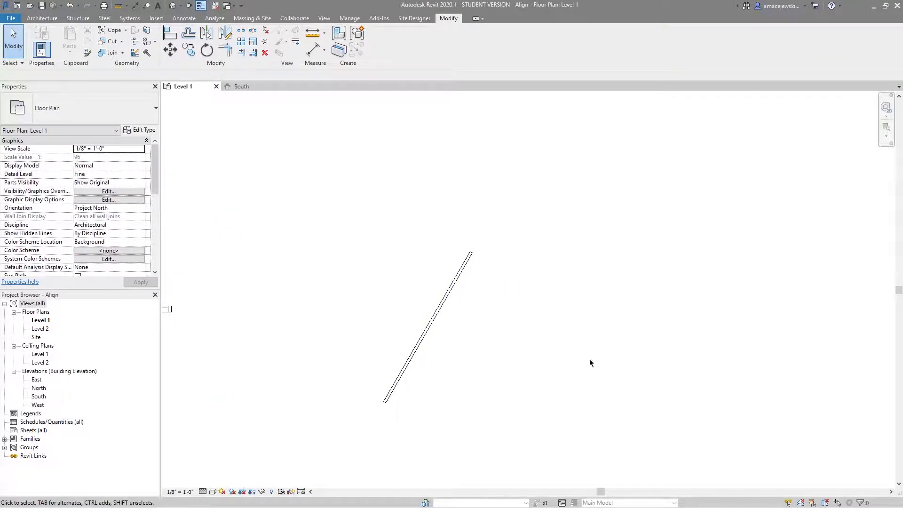
pyautogui.scroll(-2, 566, 348)
pyautogui.moveTo(543, 373); pyautogui.dragTo(495, 338, button='middle')
pyautogui.scroll(1, 496, 337)
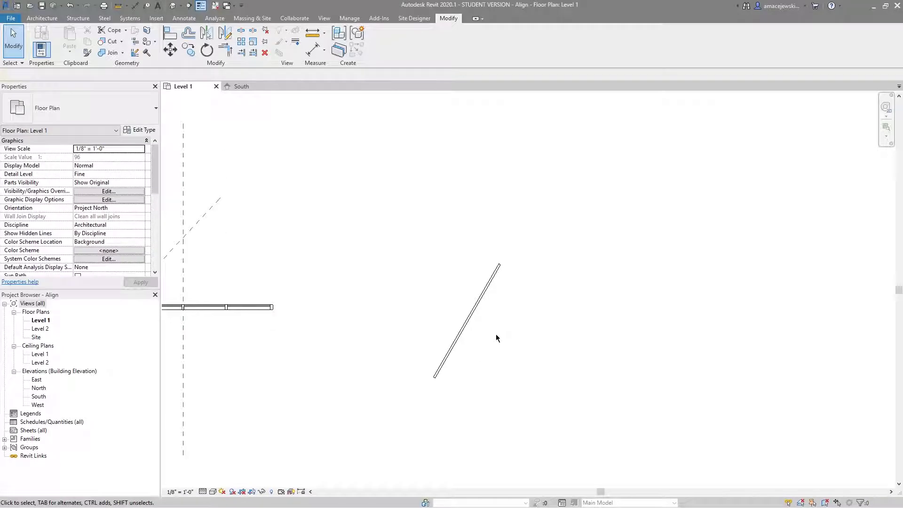
pyautogui.moveTo(534, 306); pyautogui.dragTo(529, 316, button='middle')
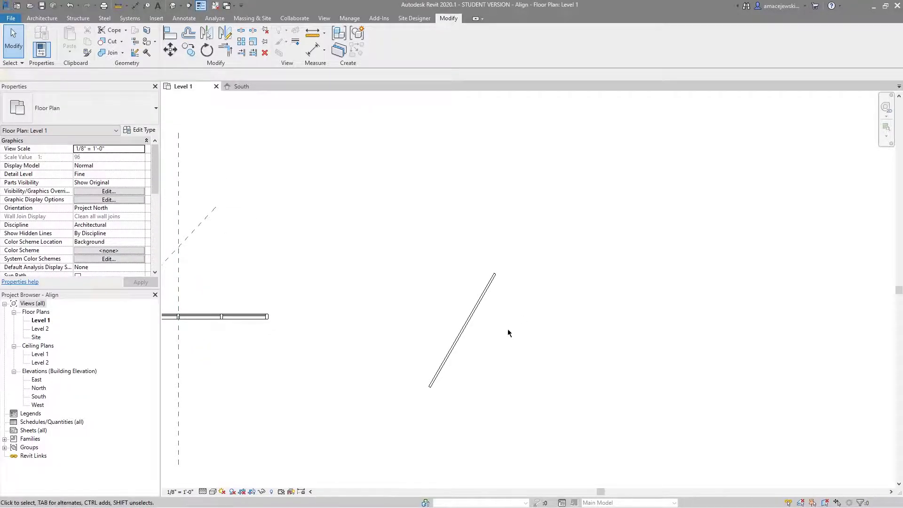
pyautogui.moveTo(439, 293); pyautogui.dragTo(446, 290, button='middle')
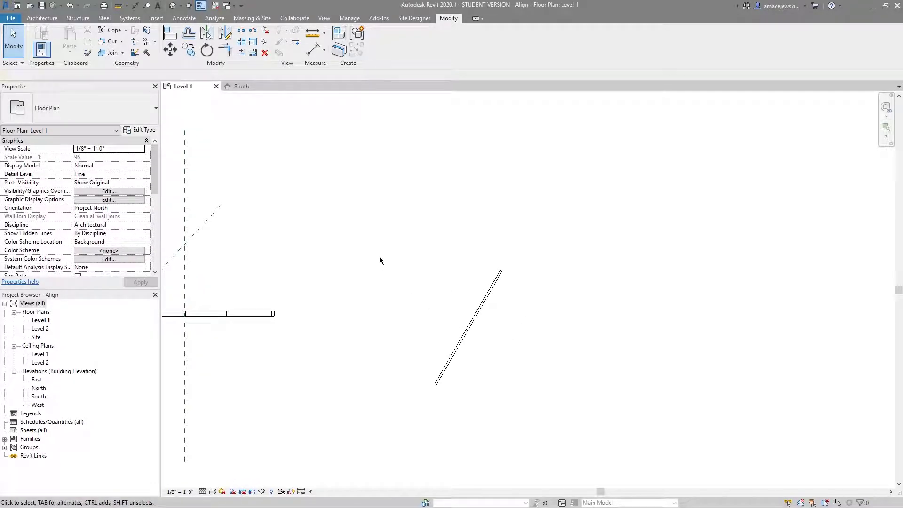
# Step: Draw a short horizontal detail line above the railing and pick it as the Align reference
pyautogui.click(42, 18)
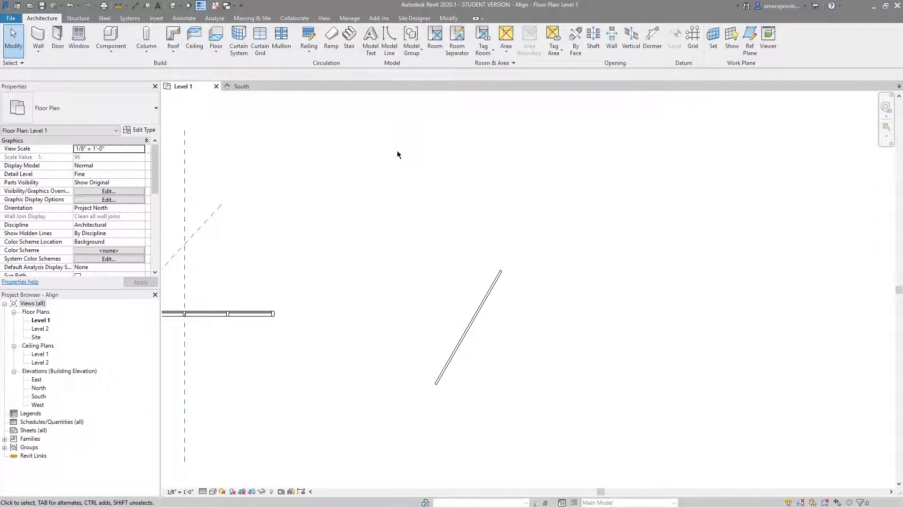
pyautogui.moveTo(407, 174); pyautogui.dragTo(422, 165, button='middle')
pyautogui.press('d')
pyautogui.press('l')
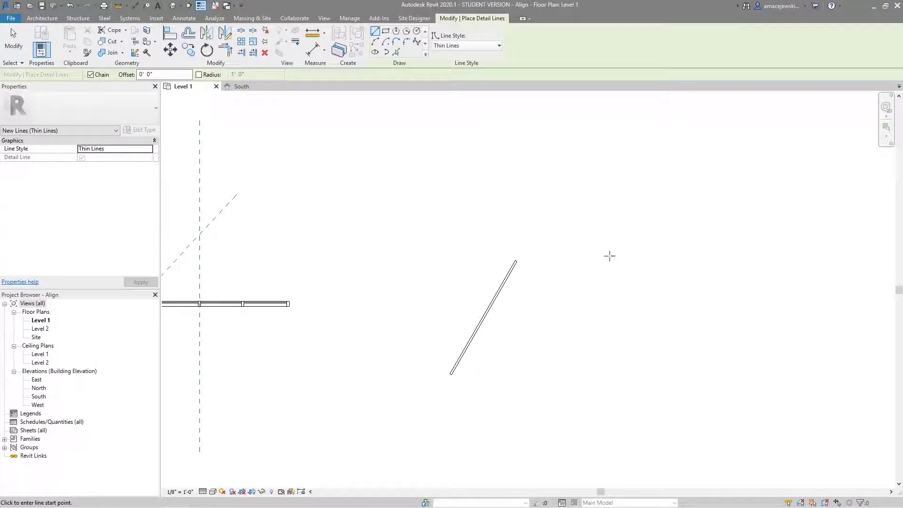
pyautogui.click(515, 209)
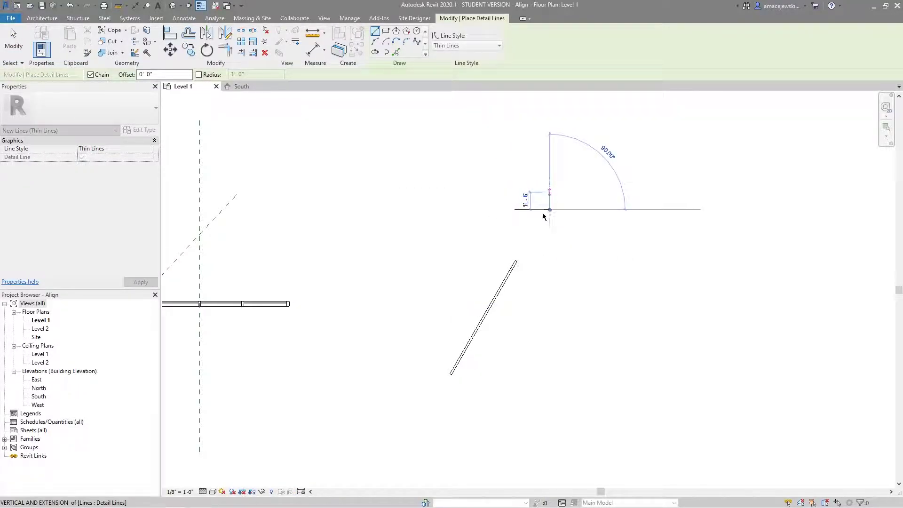
pyautogui.click(549, 209)
pyautogui.press('Escape')
pyautogui.moveTo(478, 294); pyautogui.dragTo(468, 284, button='middle')
pyautogui.press('a')
pyautogui.press('l')
pyautogui.click(518, 201)
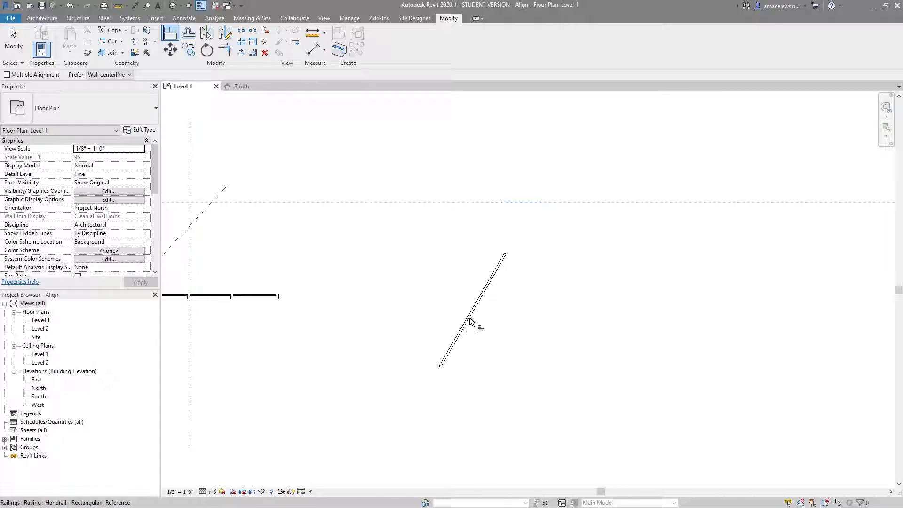
# Step: Align the diagonal railing horizontally to the detail line, then delete the helper line
pyautogui.click(489, 284)
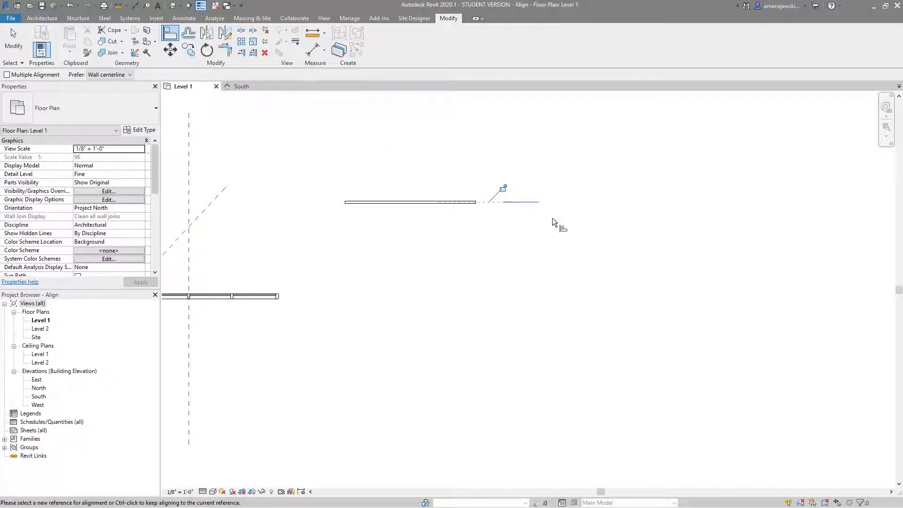
pyautogui.press('Escape')
pyautogui.press('Escape')
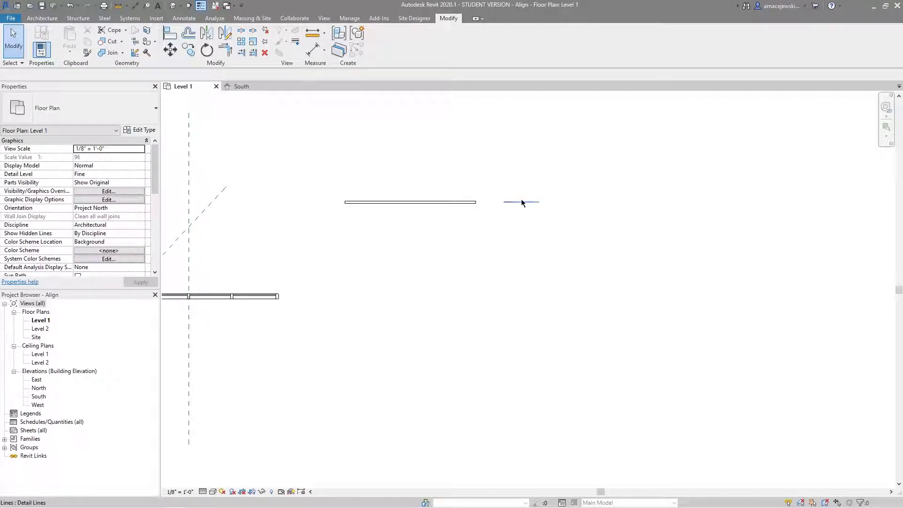
pyautogui.click(536, 201)
pyautogui.press('Delete')
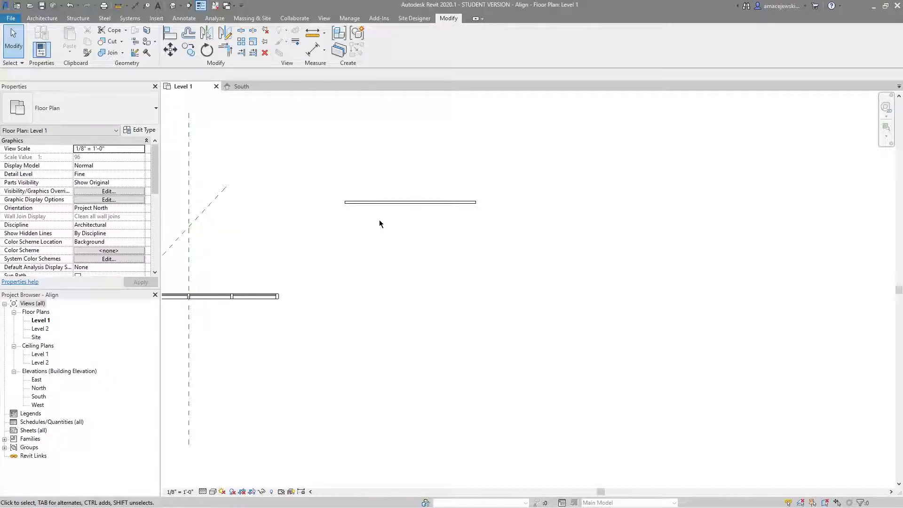
# Step: Begin a new sloped detail line with DL above the railing
pyautogui.press('d')
pyautogui.press('l')
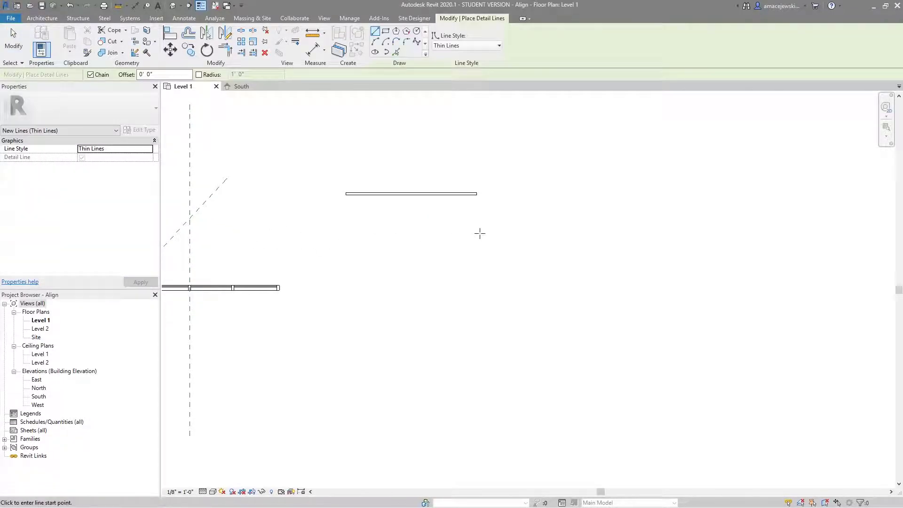
pyautogui.click(548, 176)
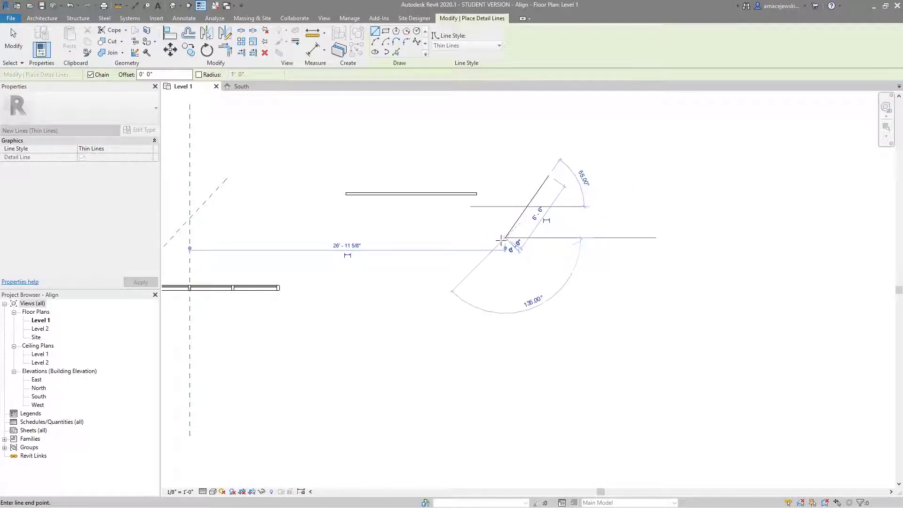
# Step: Finish the first sloped detail line and draw a second one further right
pyautogui.click(503, 238)
pyautogui.press('Escape')
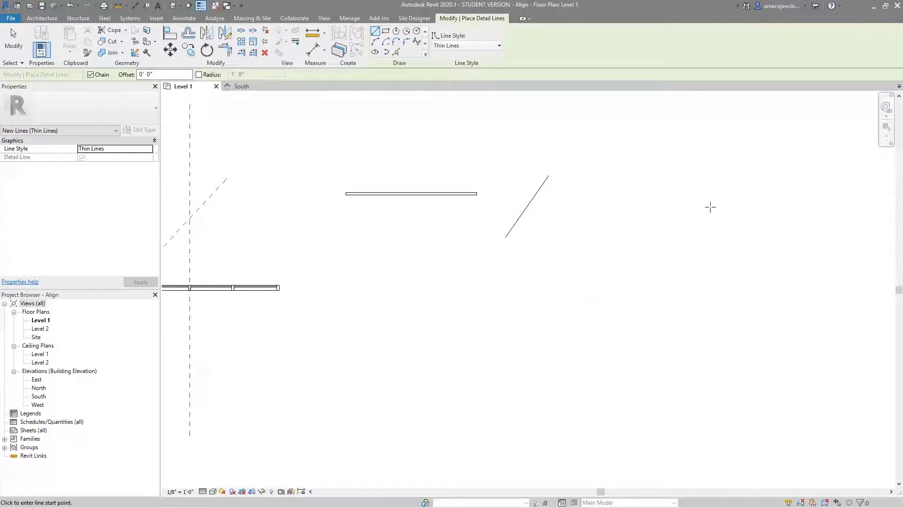
pyautogui.click(706, 194)
pyautogui.click(630, 231)
pyautogui.press('Escape')
pyautogui.press('Escape')
# Step: Try the first sloped line as the Align reference, cancel, and restart Align
pyautogui.click(513, 227)
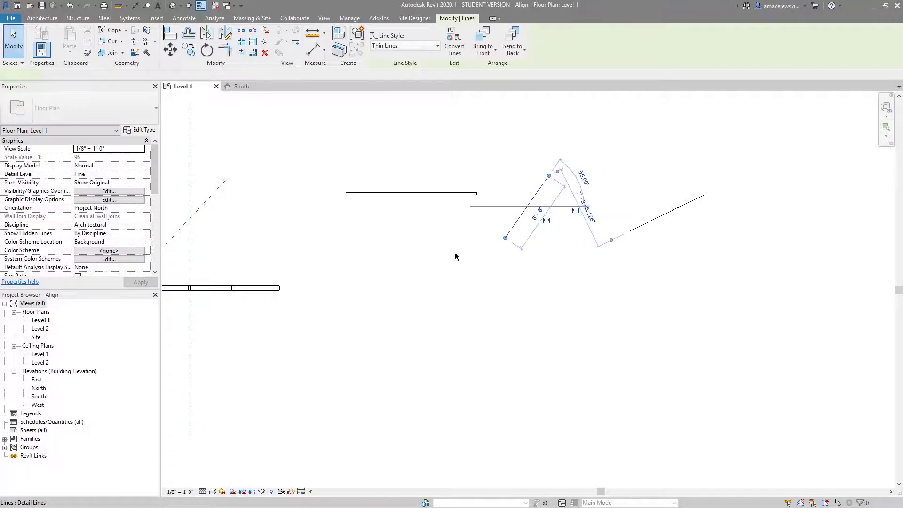
pyautogui.press('a')
pyautogui.press('l')
pyautogui.click(531, 203)
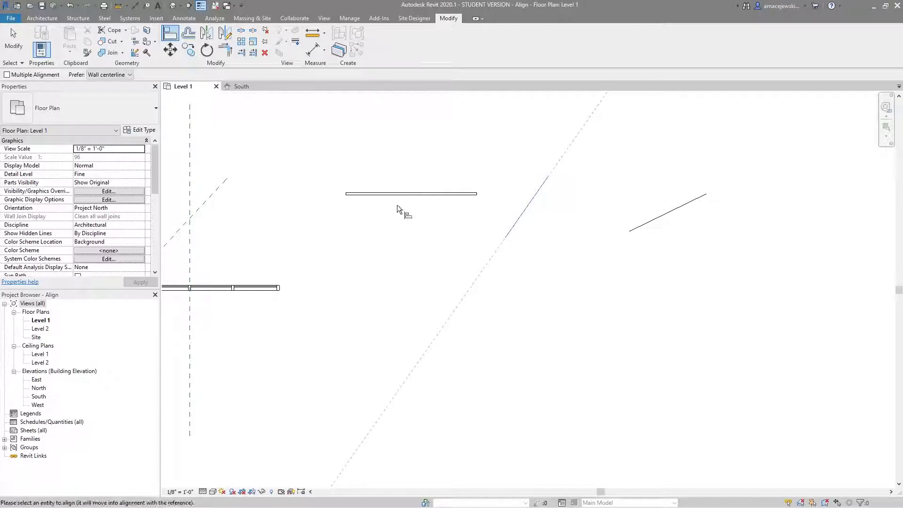
pyautogui.press('Escape')
pyautogui.press('Escape')
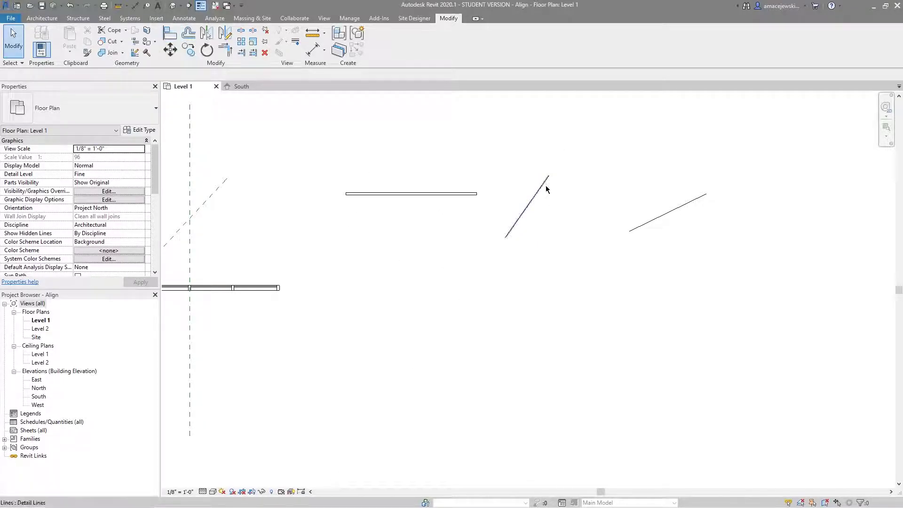
pyautogui.press('a')
pyautogui.press('l')
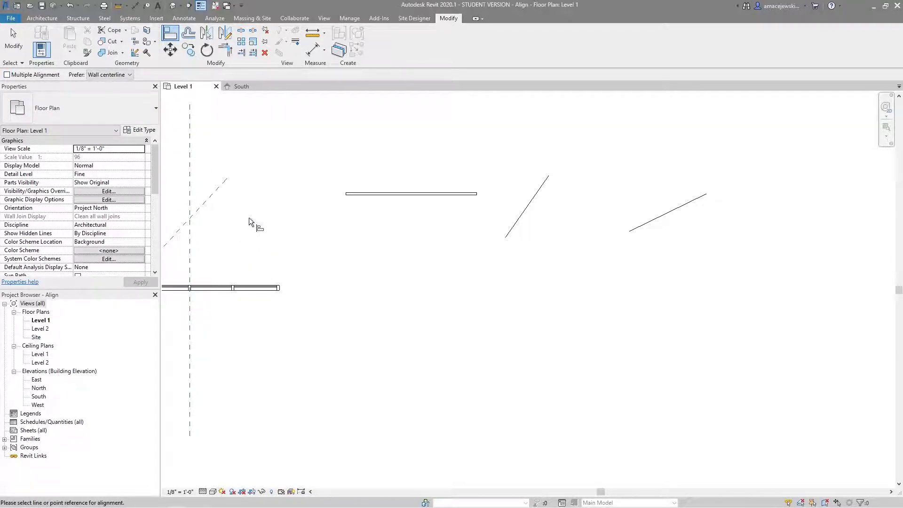
pyautogui.moveTo(579, 356)
pyautogui.mouseDown(button='middle')
pyautogui.moveTo(516, 354)
pyautogui.moveTo(476, 336)
pyautogui.mouseUp(button='middle')
# Step: Draw two sloped detail lines at the lower right of the plan
pyautogui.press('d')
pyautogui.press('l')
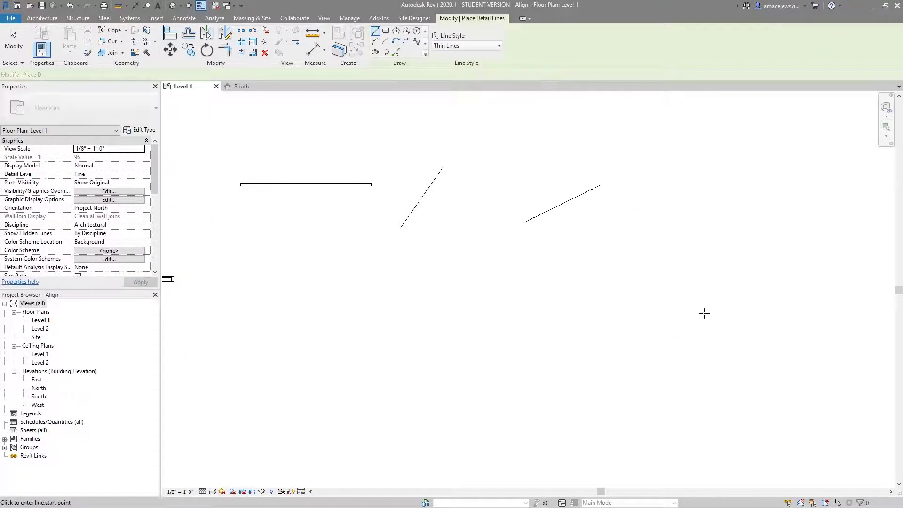
pyautogui.click(717, 291)
pyautogui.click(661, 317)
pyautogui.moveTo(815, 315)
pyautogui.mouseDown(button='middle')
pyautogui.moveTo(750, 312)
pyautogui.moveTo(711, 329)
pyautogui.mouseUp(button='middle')
pyautogui.press('Escape')
pyautogui.click(720, 290)
pyautogui.click(700, 331)
pyautogui.press('Escape')
# Step: Add two more sloped detail lines further right and zoom to fit the plan
pyautogui.click(804, 286)
pyautogui.click(758, 399)
pyautogui.press('Escape')
pyautogui.moveTo(841, 360); pyautogui.dragTo(745, 362, button='middle')
pyautogui.click(857, 295)
pyautogui.click(786, 315)
pyautogui.press('Escape')
pyautogui.press('Escape')
pyautogui.press('z')
pyautogui.press('f')
# Step: Cancel Align and delete the first sloped detail line beside the railing
pyautogui.press('a')
pyautogui.press('l')
pyautogui.moveTo(436, 336); pyautogui.dragTo(518, 323, button='middle')
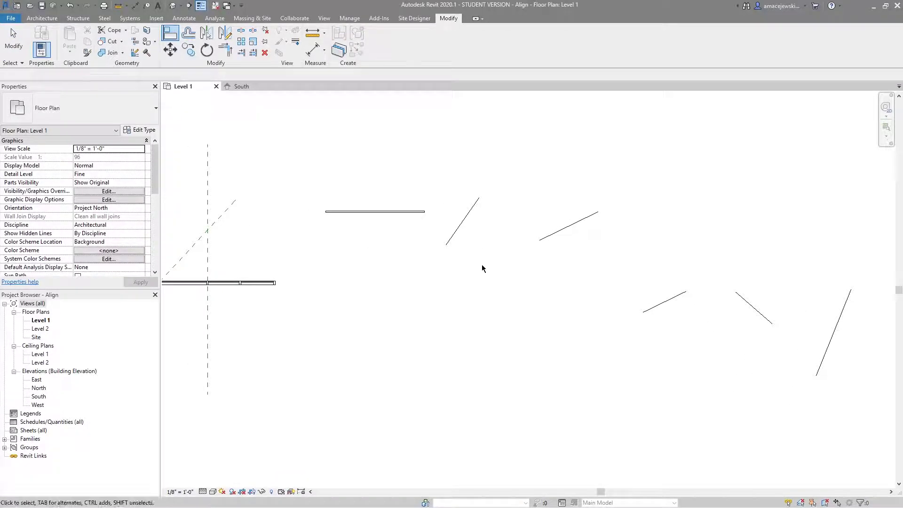
pyautogui.press('Escape')
pyautogui.click(461, 223)
pyautogui.press('Delete')
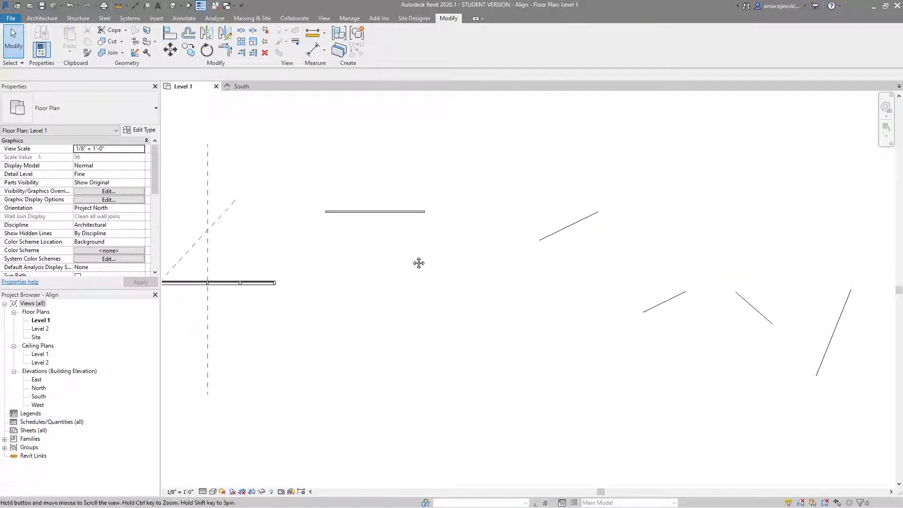
# Step: Draw a short horizontal detail line beside the railing, then start Align
pyautogui.press('d')
pyautogui.press('l')
pyautogui.click(485, 210)
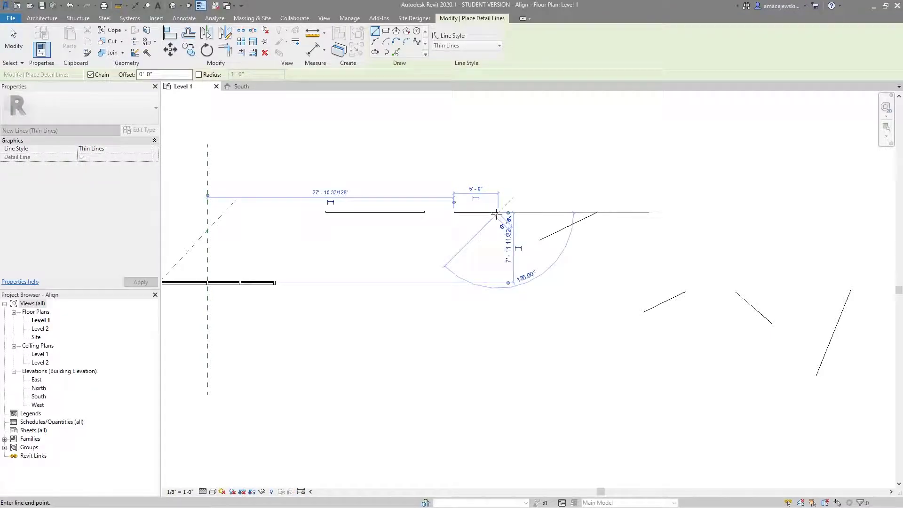
pyautogui.click(496, 213)
pyautogui.press('Escape')
pyautogui.press('Escape')
pyautogui.moveTo(490, 232); pyautogui.dragTo(447, 232, button='middle')
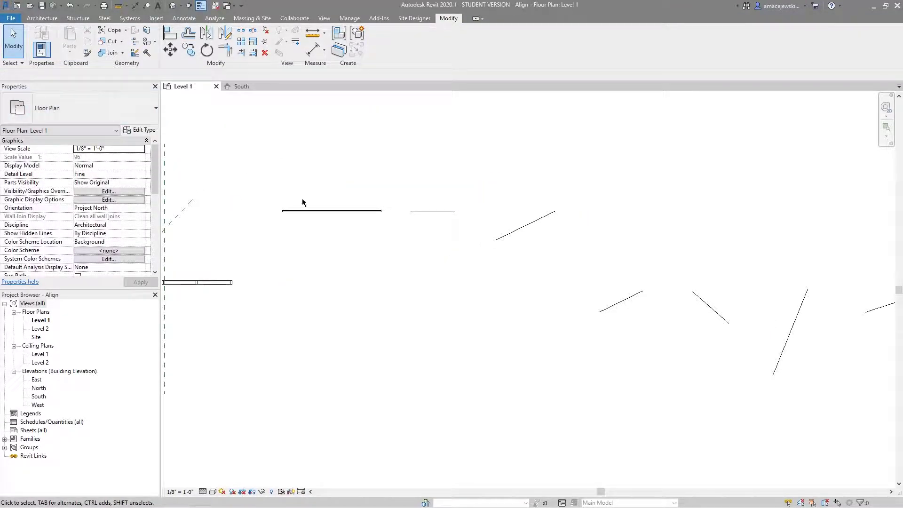
pyautogui.press('a')
pyautogui.press('l')
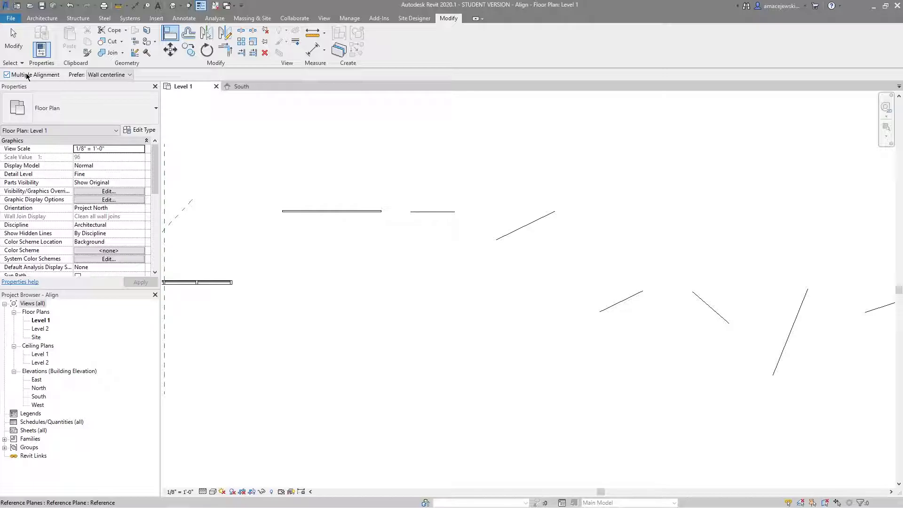
# Step: Align a diagonal line to the short horizontal line, then undo the next alignment
pyautogui.click(435, 212)
pyautogui.moveTo(410, 209); pyautogui.dragTo(374, 205, button='middle')
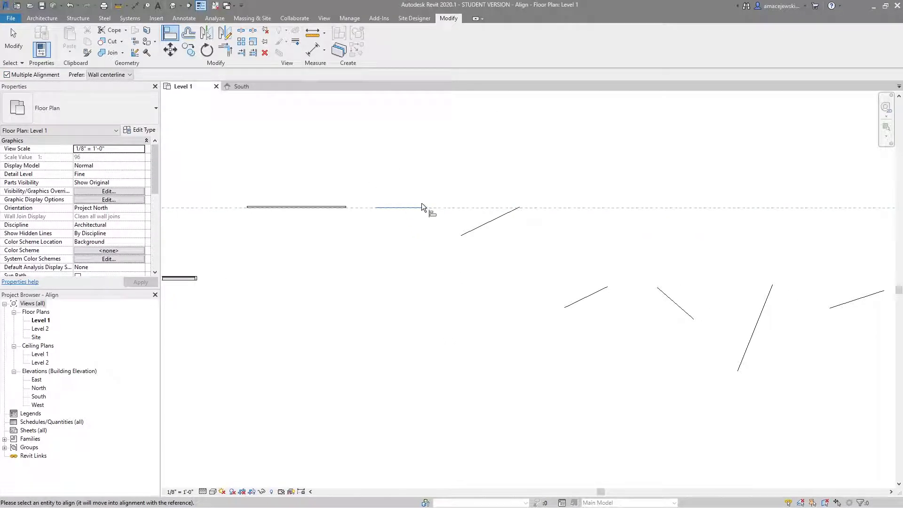
pyautogui.moveTo(522, 253); pyautogui.dragTo(445, 246, button='middle')
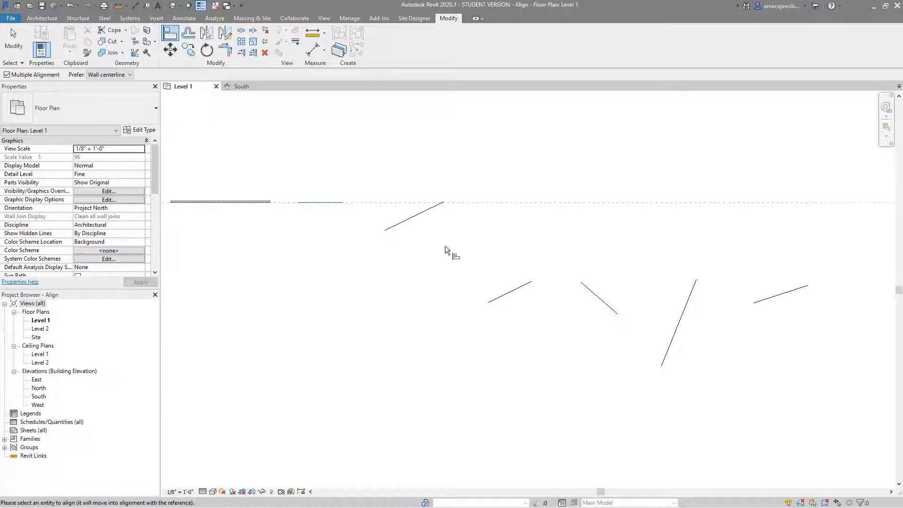
pyautogui.click(414, 216)
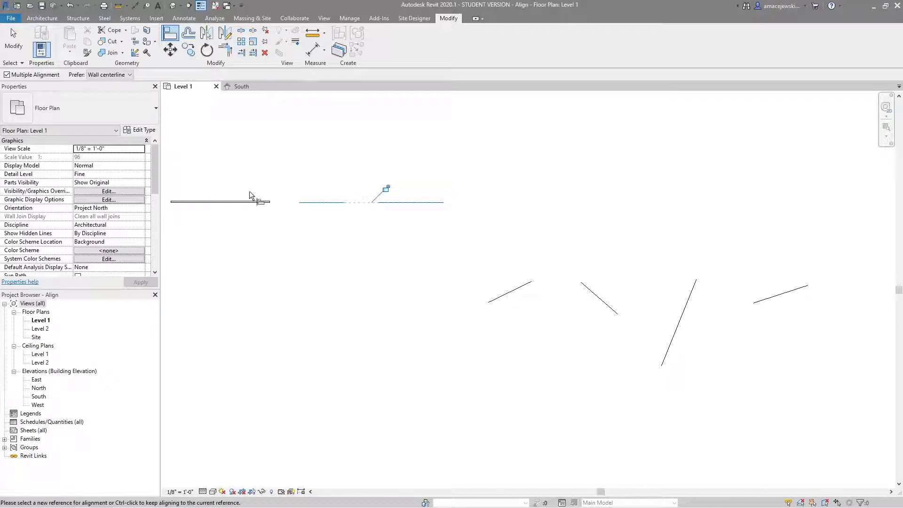
pyautogui.press('Escape')
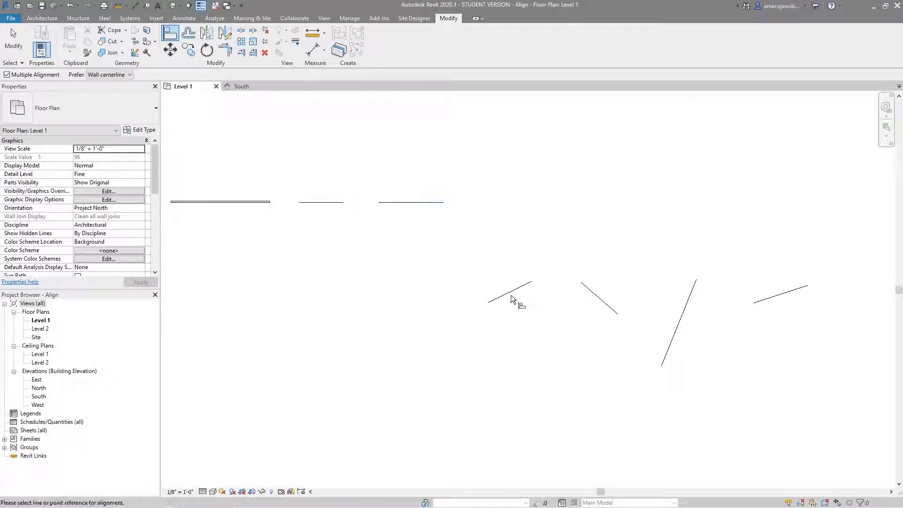
pyautogui.click(324, 205)
pyautogui.hotkey('ctrl', 'z')
# Step: Align the five slanted detail lines flat onto the middle wall line
pyautogui.click(315, 203)
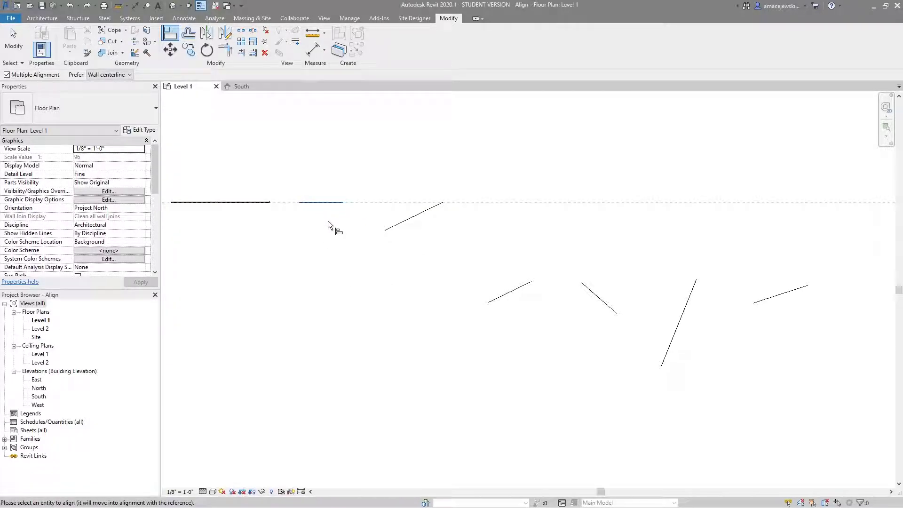
pyautogui.click(430, 210)
pyautogui.click(509, 293)
pyautogui.click(599, 295)
pyautogui.click(689, 301)
pyautogui.click(795, 291)
pyautogui.moveTo(614, 315); pyautogui.dragTo(602, 321, button='middle')
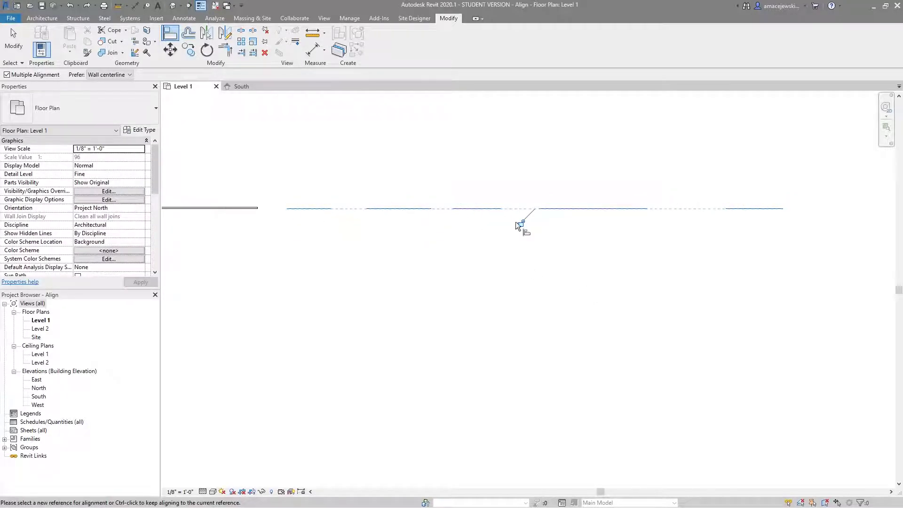
pyautogui.moveTo(534, 236); pyautogui.dragTo(593, 325, button='middle')
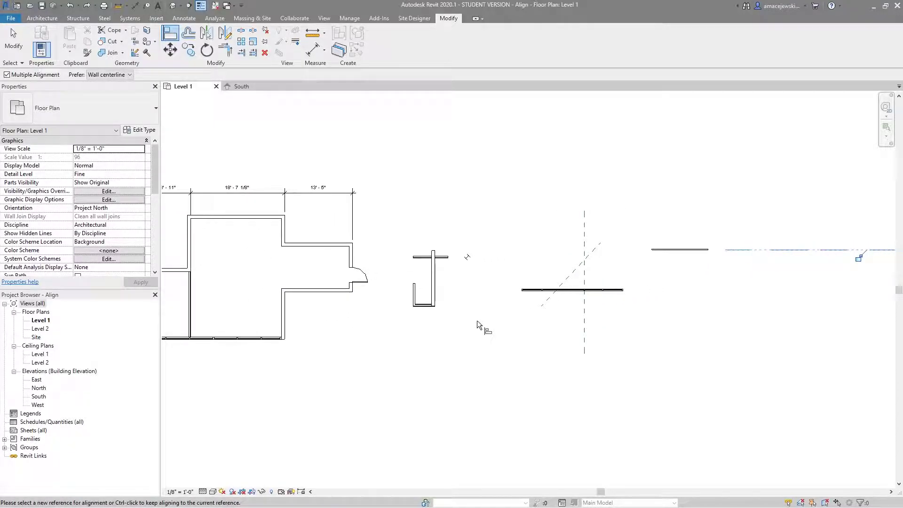
pyautogui.moveTo(536, 310); pyautogui.dragTo(744, 255, button='middle')
# Step: Window-select the aligned lines and delete them
pyautogui.press('Escape')
pyautogui.press('Escape')
pyautogui.moveTo(743, 255); pyautogui.dragTo(496, 302)
pyautogui.press('Delete')
pyautogui.moveTo(530, 303); pyautogui.dragTo(434, 260, button='middle')
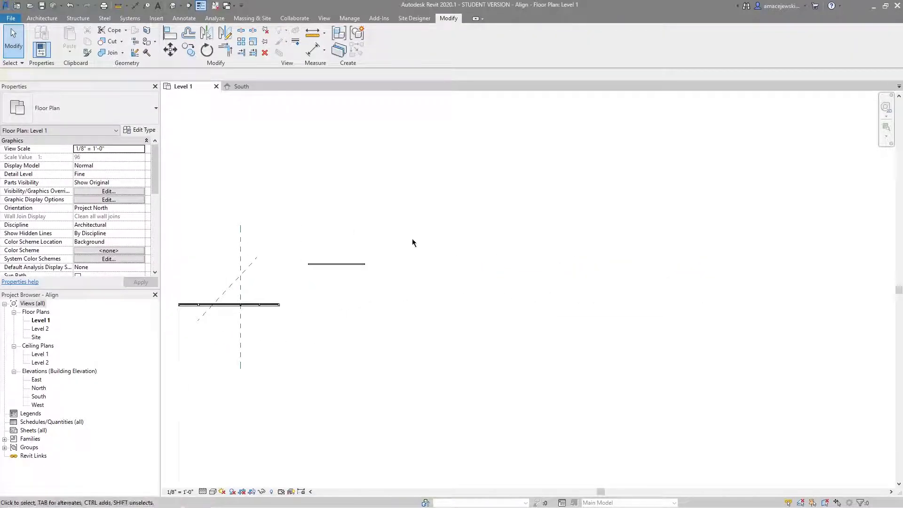
# Step: Start a stair and sketch the first 9-riser run going upward
pyautogui.click(44, 19)
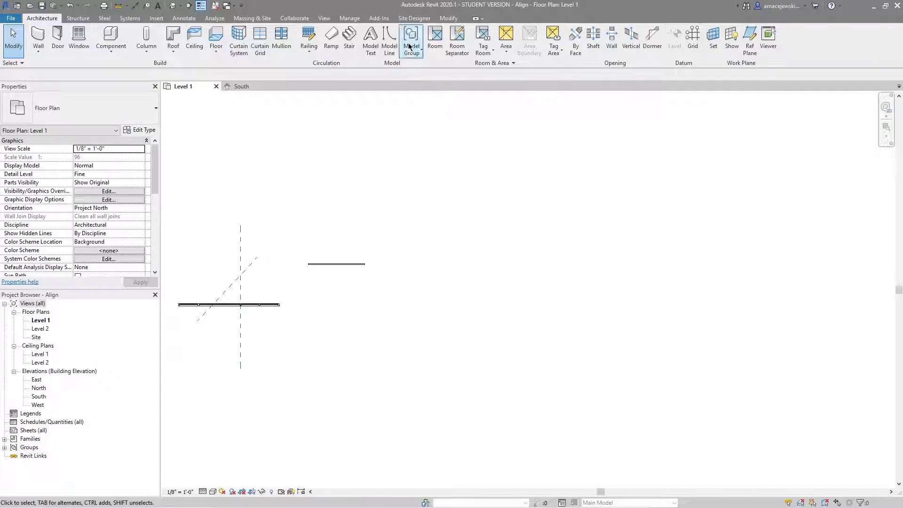
pyautogui.click(350, 40)
pyautogui.scroll(1, 541, 306)
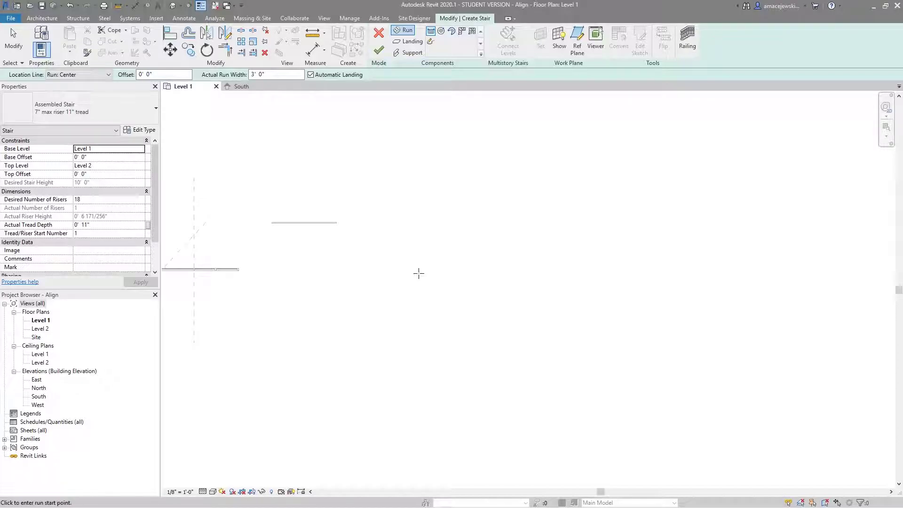
pyautogui.click(441, 290)
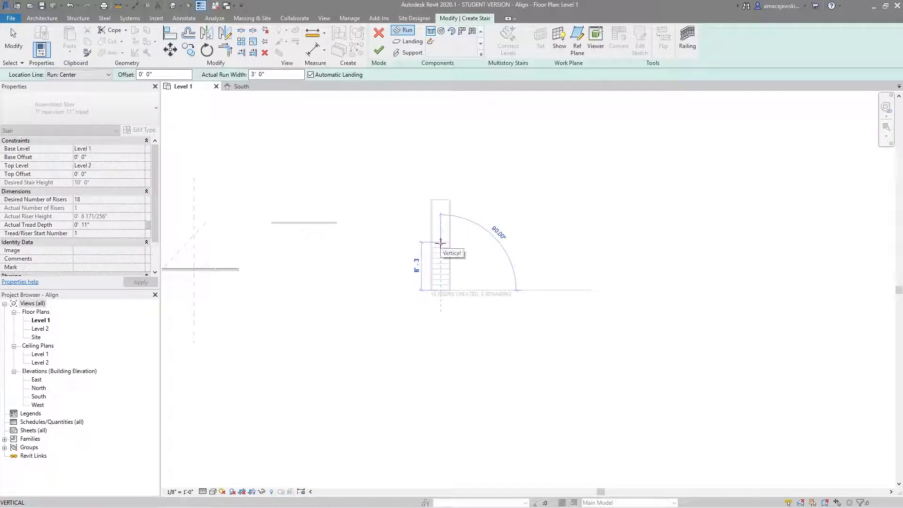
pyautogui.click(441, 248)
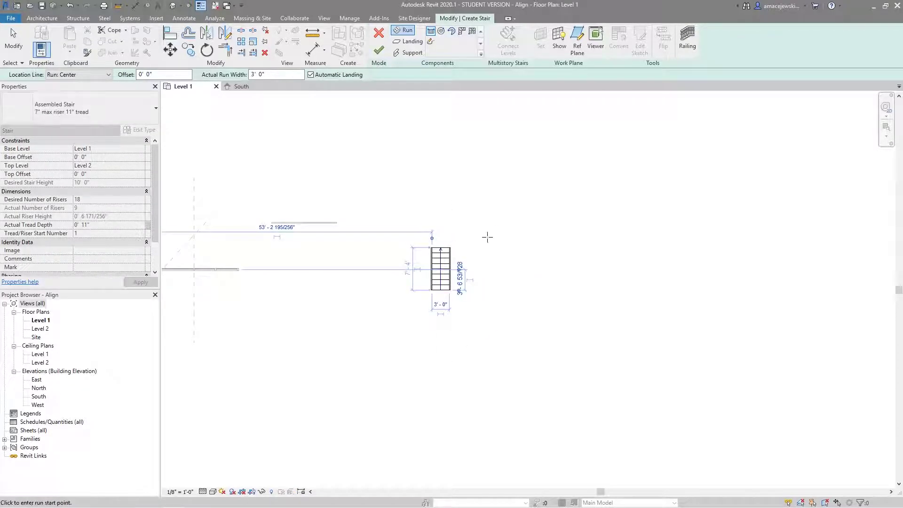
# Step: Sketch the second run to the right, bringing the stair to 18 risers
pyautogui.scroll(2, 545, 236)
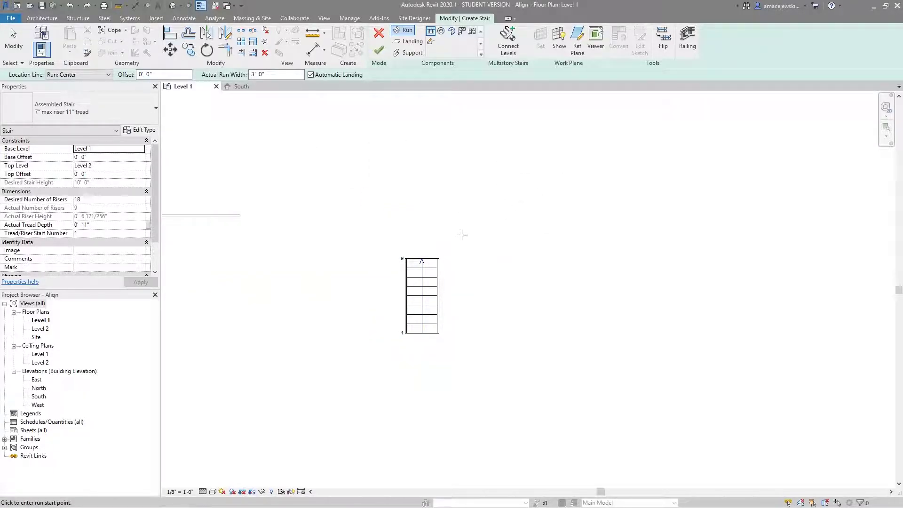
pyautogui.scroll(2, 454, 226)
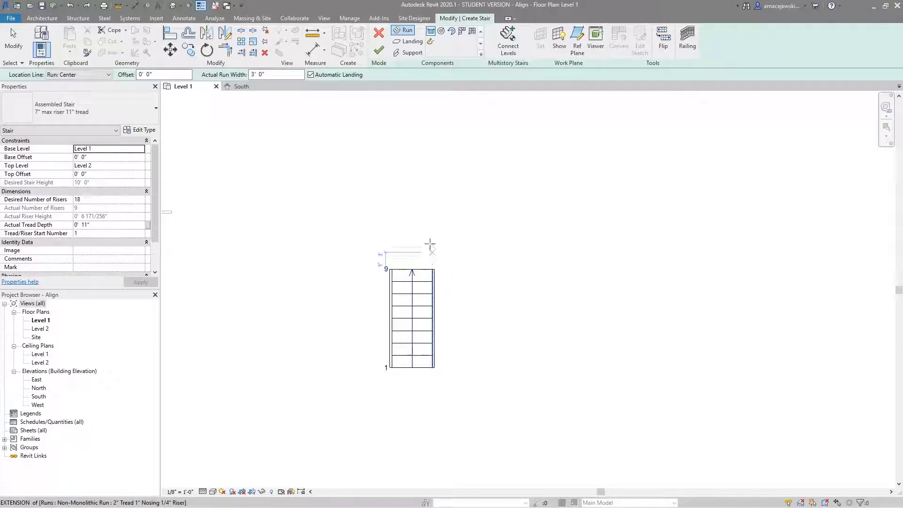
pyautogui.click(445, 227)
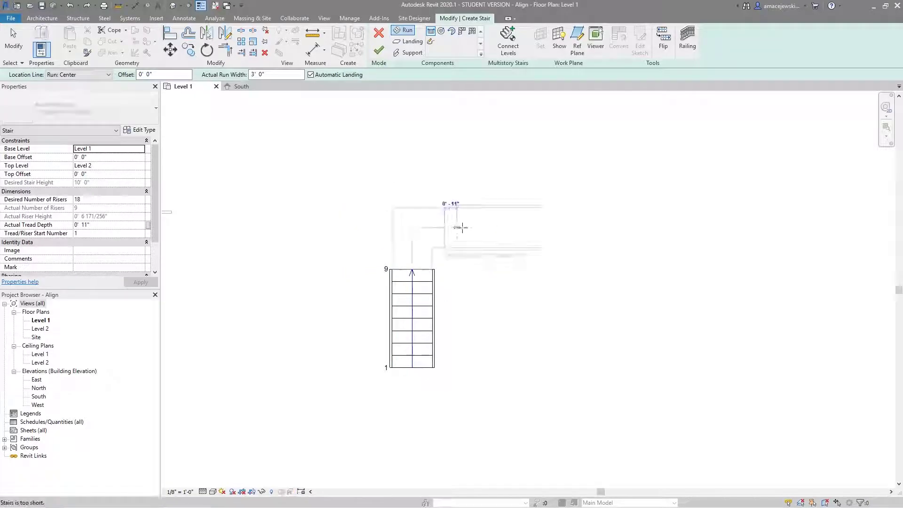
pyautogui.click(543, 227)
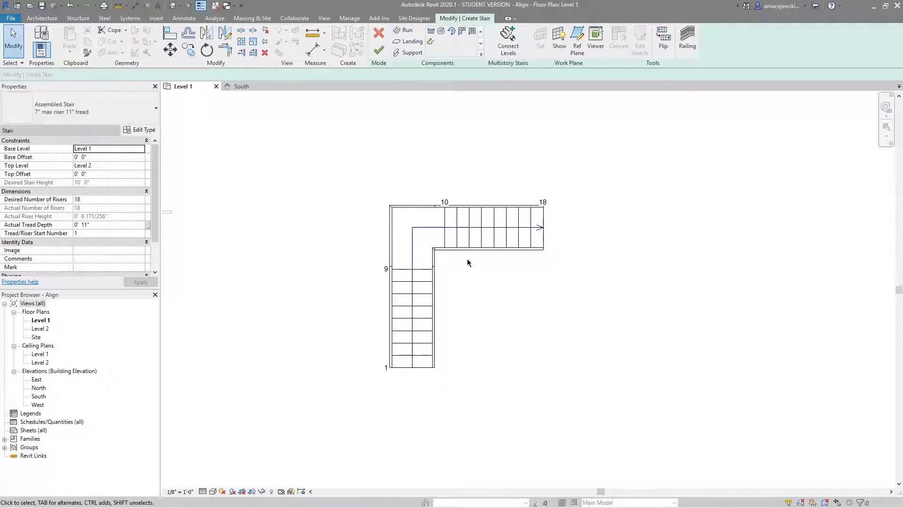
pyautogui.scroll(4, 438, 256)
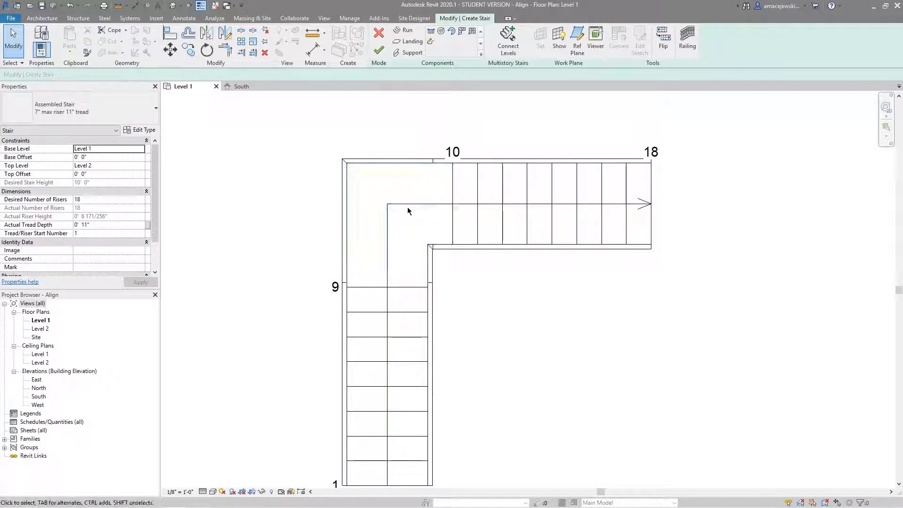
pyautogui.moveTo(402, 203); pyautogui.dragTo(406, 206, button='middle')
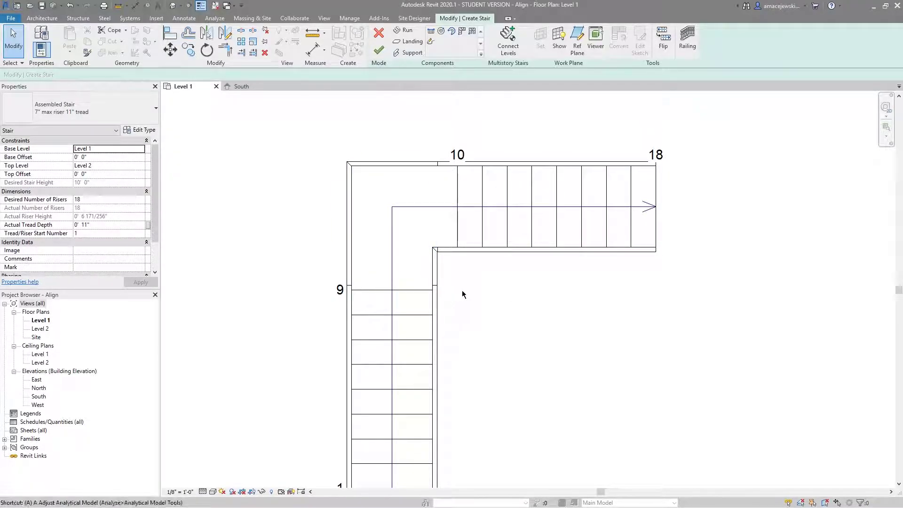
# Step: With Align (AL), line up the upper run's stringer and first riser with the lower run
pyautogui.press('a')
pyautogui.press('l')
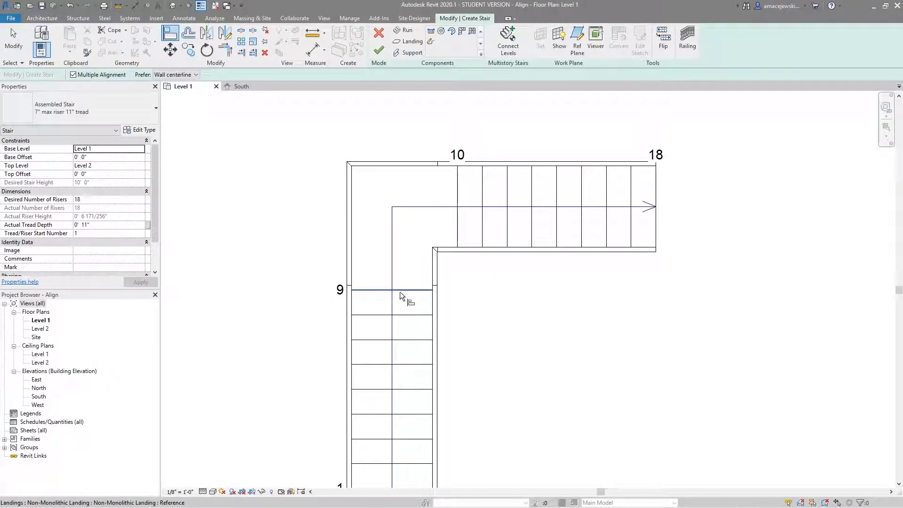
pyautogui.click(401, 290)
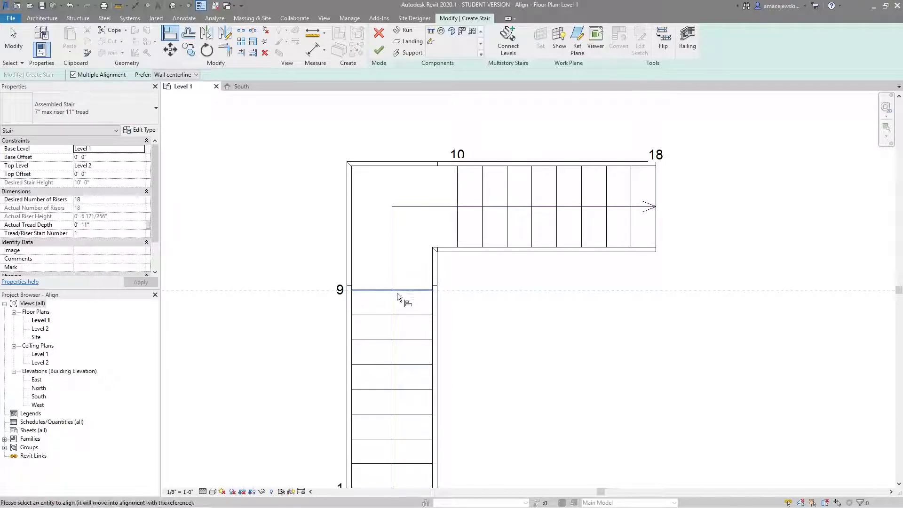
pyautogui.click(457, 252)
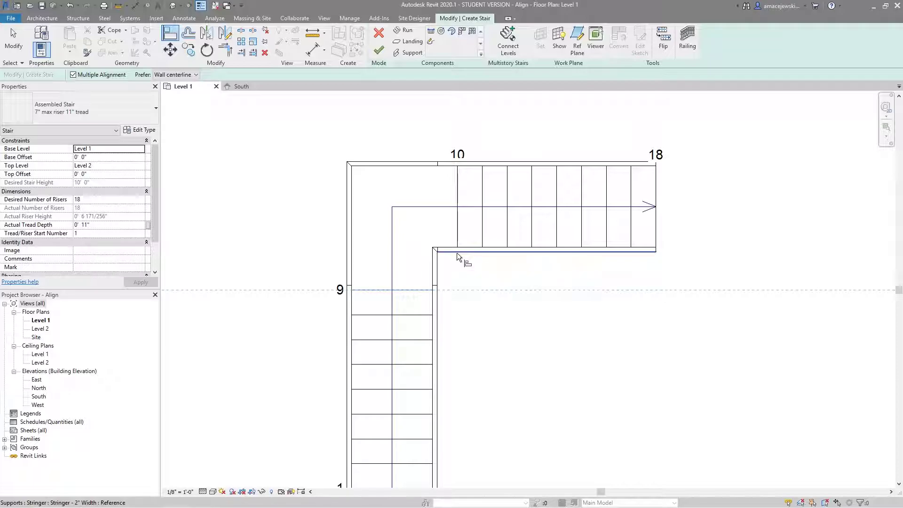
pyautogui.click(437, 304)
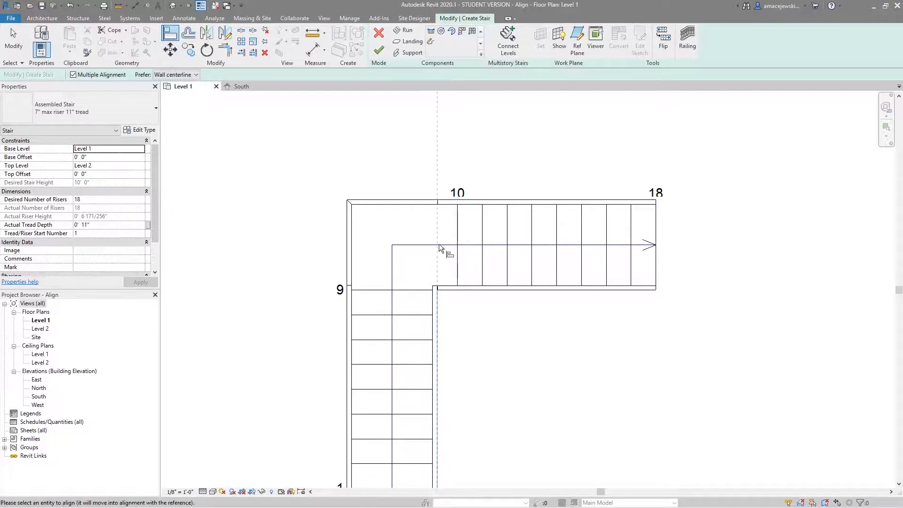
pyautogui.click(456, 227)
pyautogui.press('Escape')
pyautogui.press('Escape')
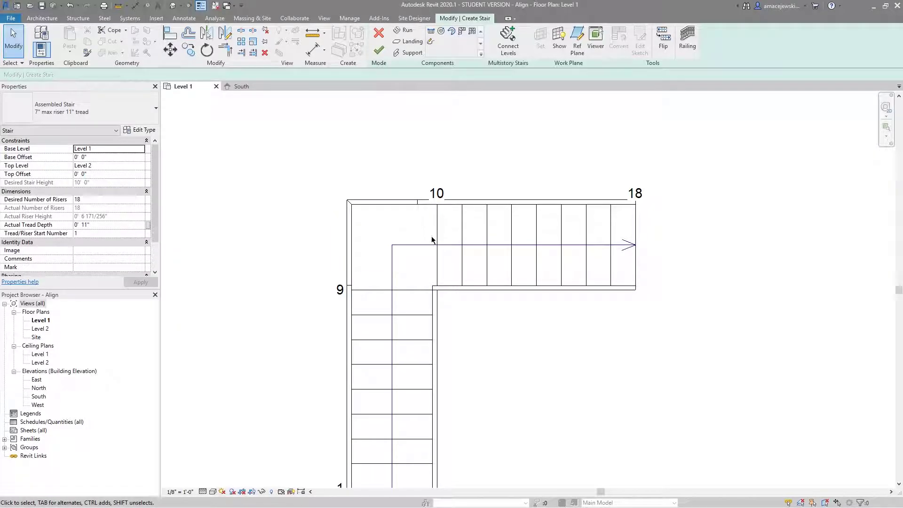
# Step: Finish edit mode to complete the L-shaped stair
pyautogui.scroll(-1, 464, 260)
pyautogui.scroll(-2, 424, 210)
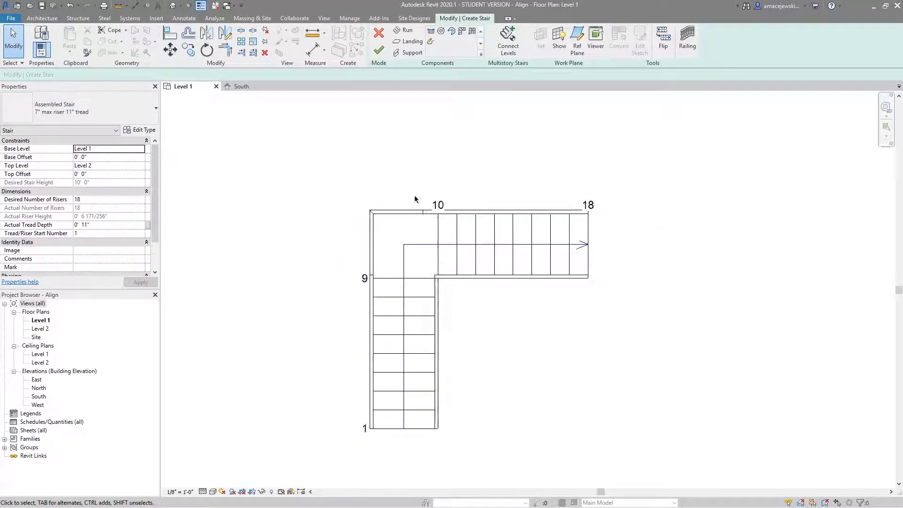
pyautogui.click(380, 50)
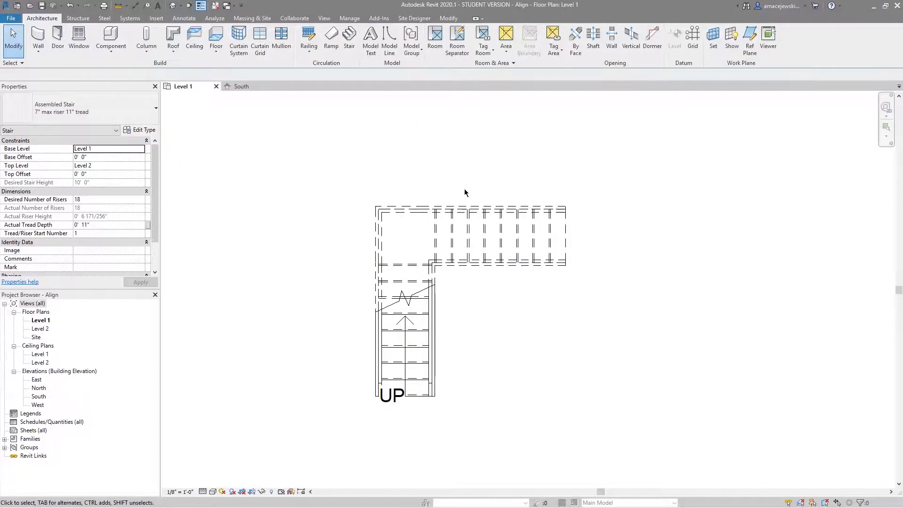
pyautogui.click(507, 330)
pyautogui.scroll(-3, 607, 250)
pyautogui.moveTo(435, 290); pyautogui.dragTo(774, 311, button='middle')
pyautogui.moveTo(303, 343); pyautogui.dragTo(450, 349, button='middle')
pyautogui.moveTo(534, 329); pyautogui.dragTo(497, 325, button='middle')
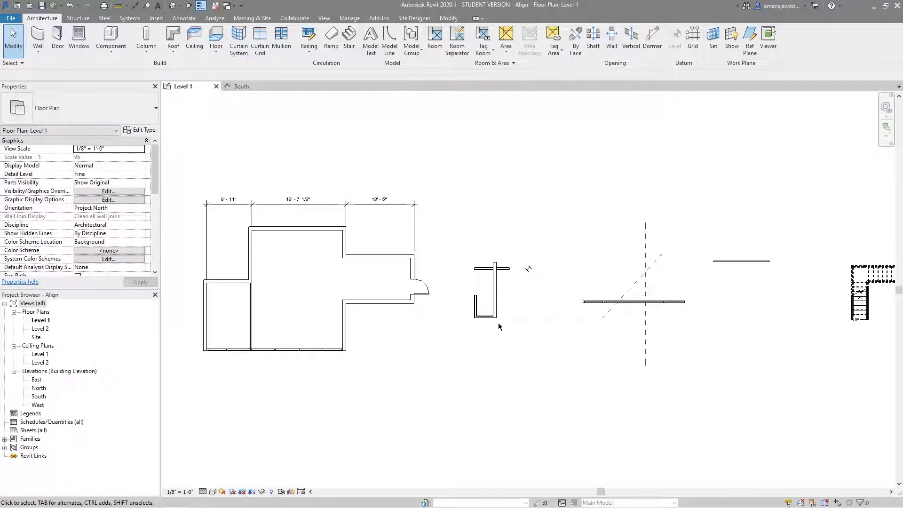